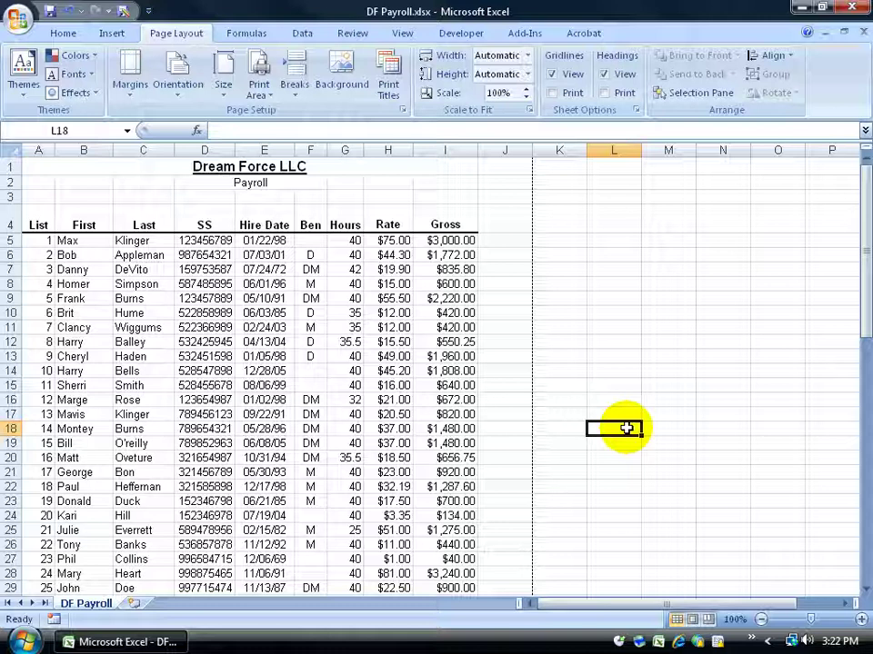
Show the DF Payroll sheet in Print Preview, zooming page 1 of 2 in and back out.
{"action": "left_click", "coordinate": [17, 20]}
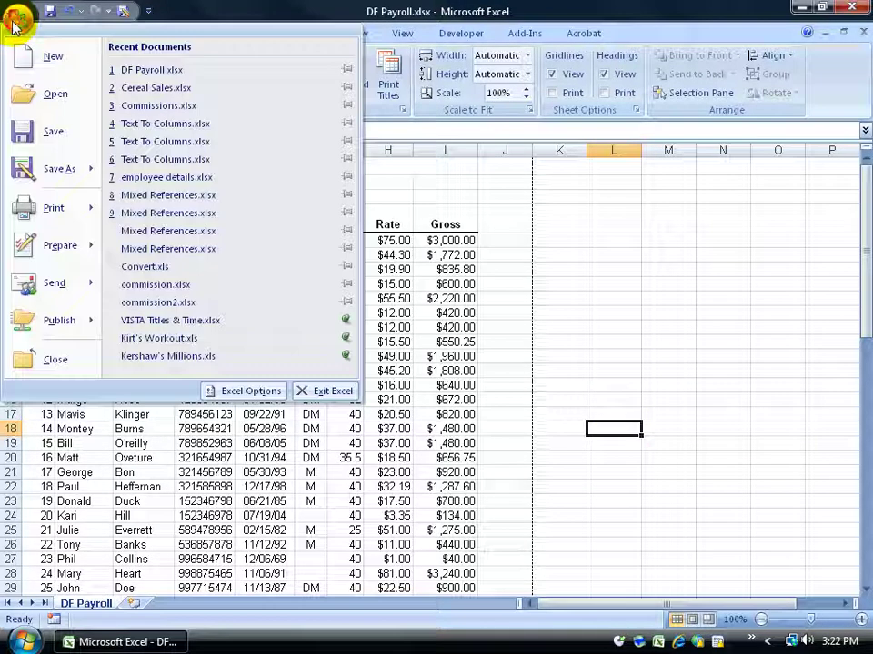
{"action": "mouse_move", "coordinate": [36, 209]}
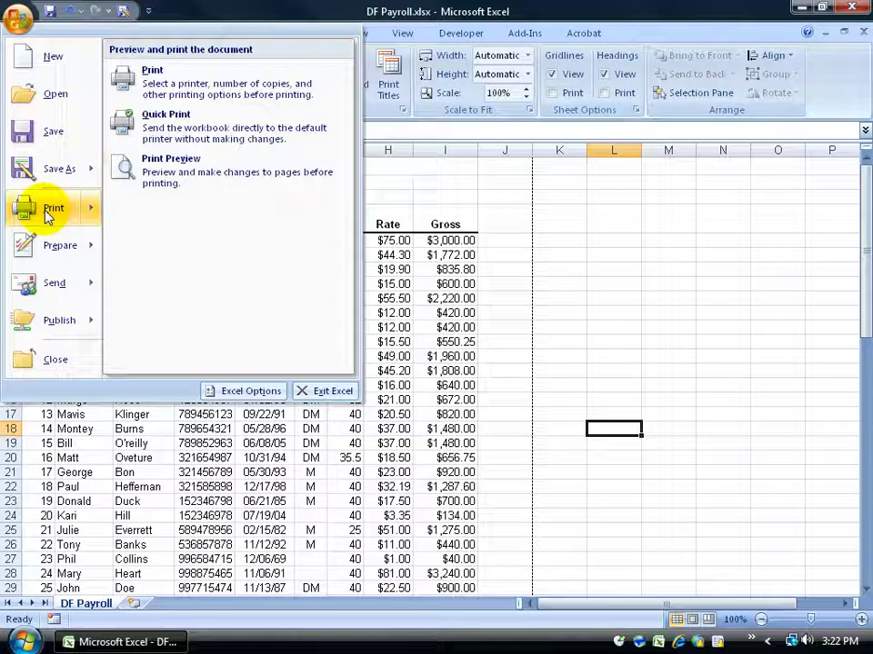
{"action": "left_click", "coordinate": [200, 175]}
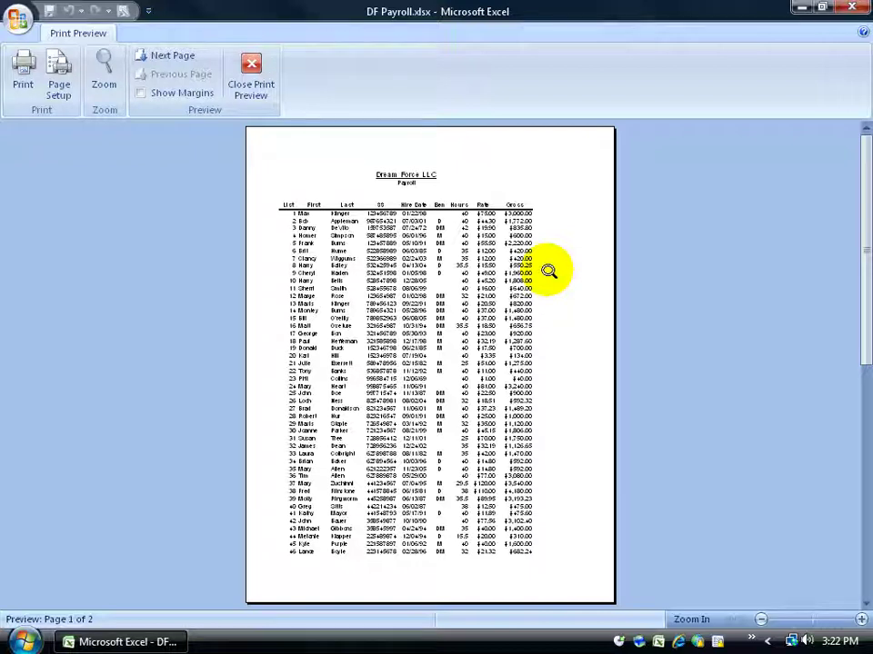
{"action": "left_click", "coordinate": [440, 156]}
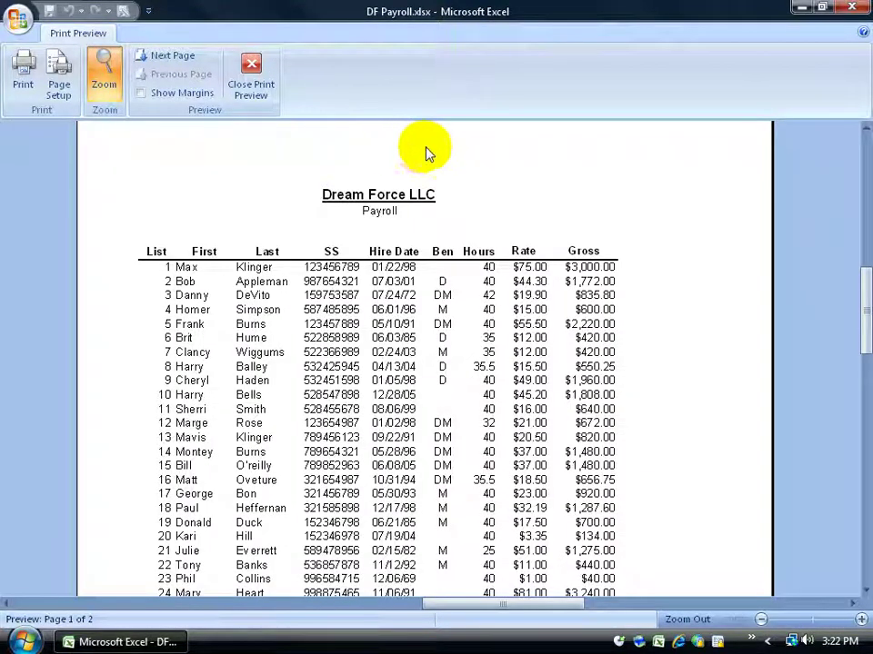
{"action": "left_click", "coordinate": [391, 303]}
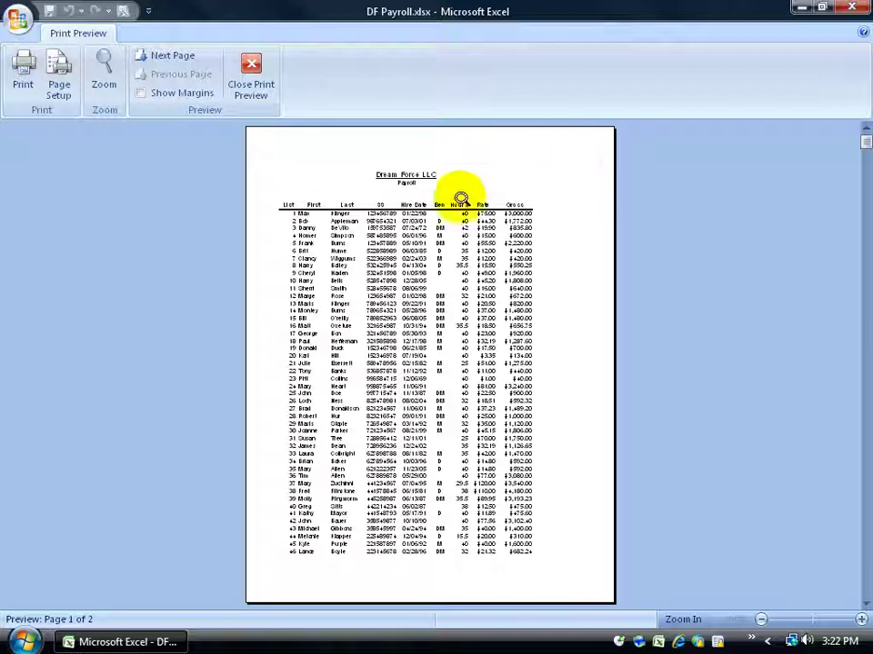
Dismiss Page Setup unchanged and close Print Preview to return to the worksheet.
{"action": "left_click", "coordinate": [65, 80]}
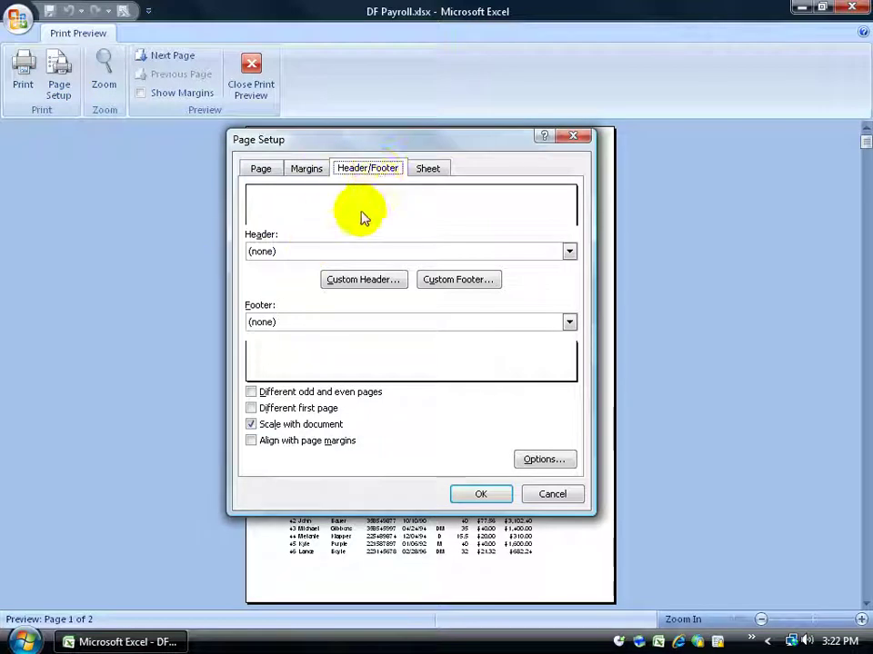
{"action": "left_click", "coordinate": [551, 495]}
{"action": "left_click", "coordinate": [263, 100]}
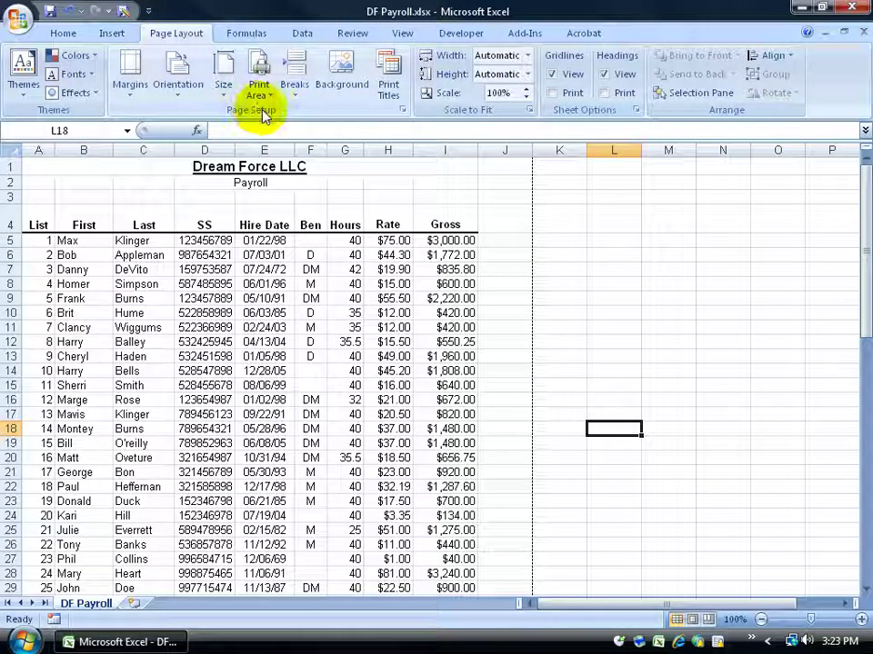
Open Page Setup's Header/Footer settings and start a Custom Header.
{"action": "left_click", "coordinate": [403, 110]}
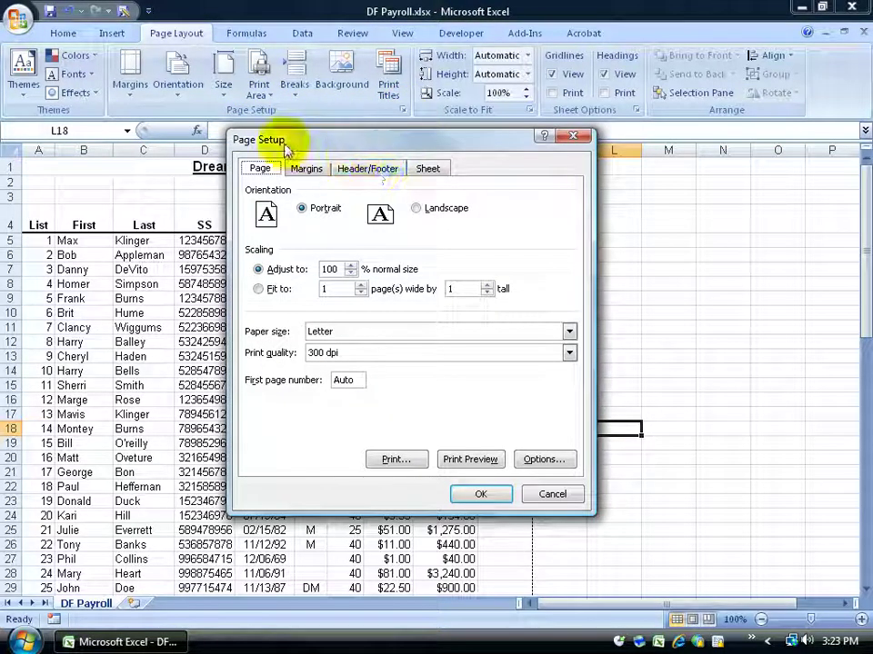
{"action": "left_click", "coordinate": [380, 172]}
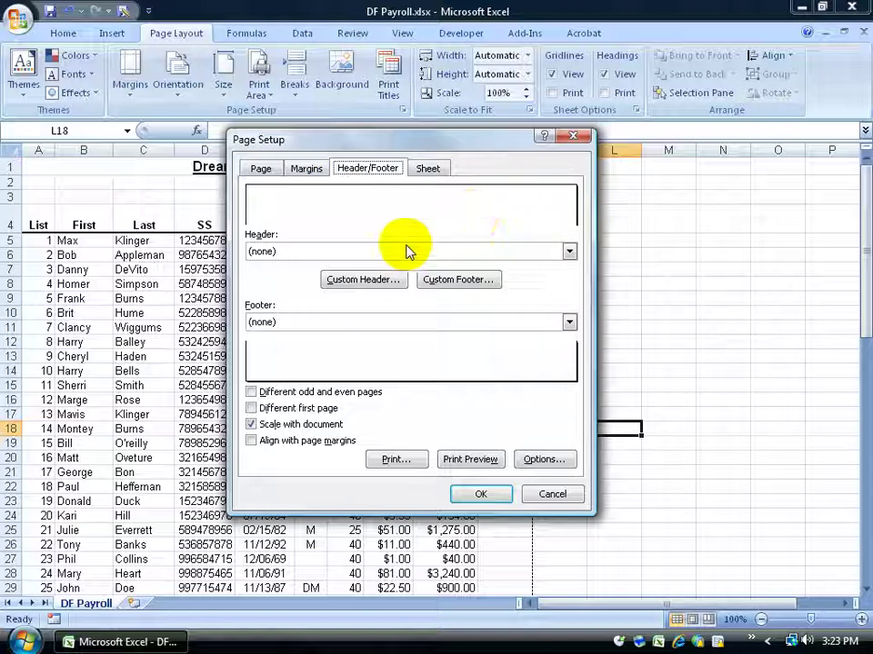
{"action": "left_click", "coordinate": [361, 280]}
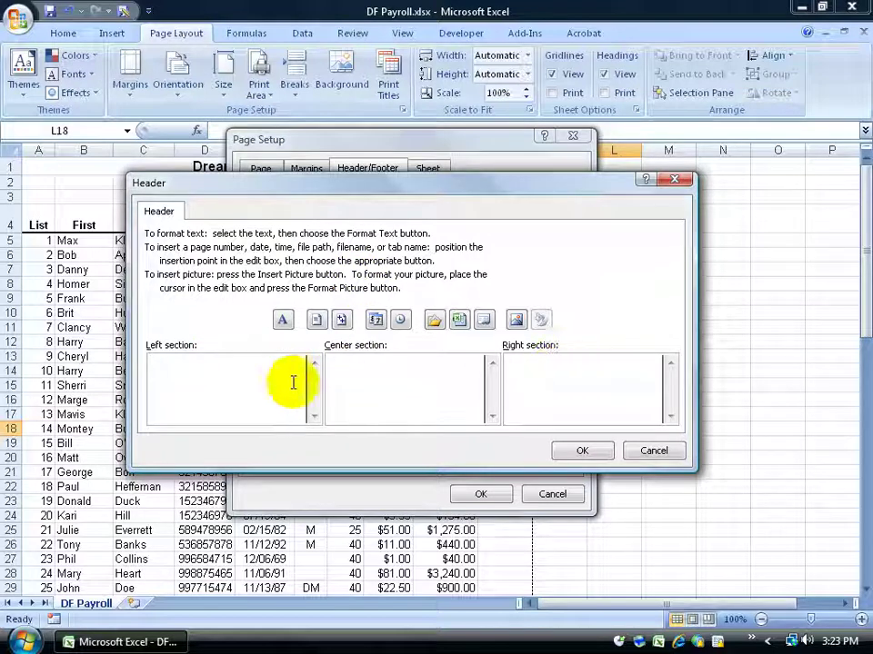
Put the author's name in the left header section and 'Payroll' in the centre section.
{"action": "type", "text": "Kirt Kershaw"}
{"action": "key", "text": "Tab"}
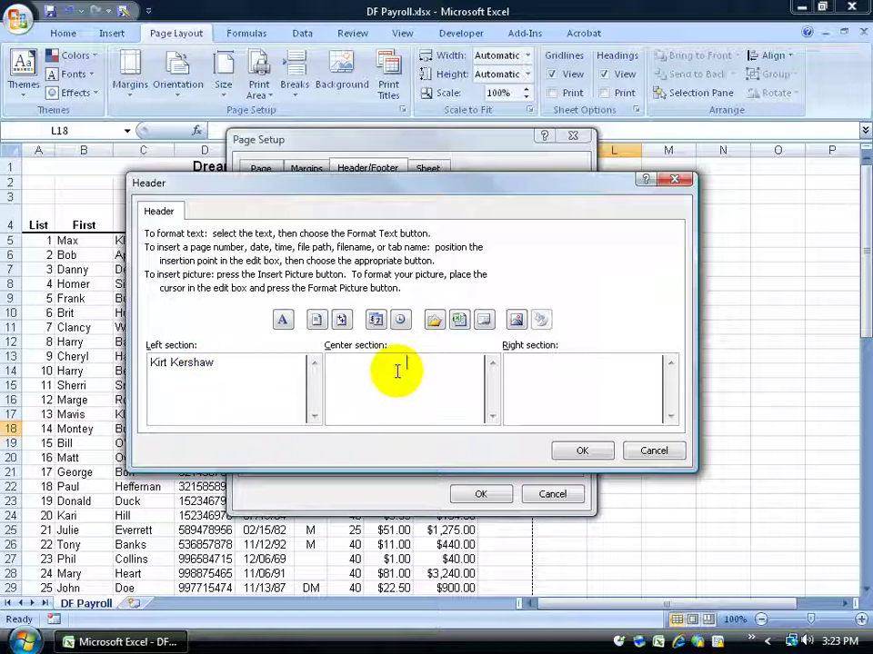
{"action": "type", "text": "Payroll"}
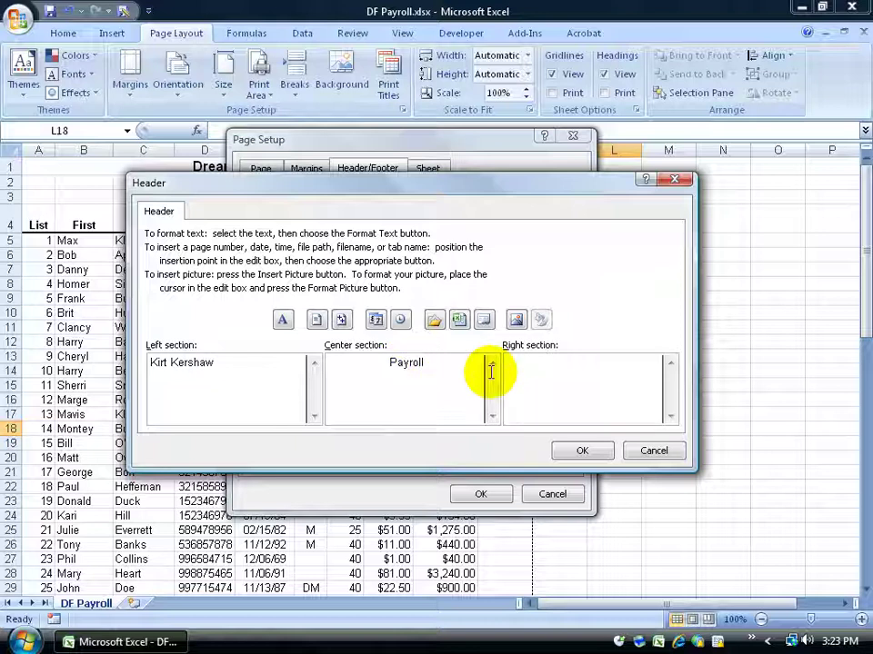
Browse header pictures as medium thumbnails, cancel without inserting, and confirm the header.
{"action": "left_click", "coordinate": [517, 321]}
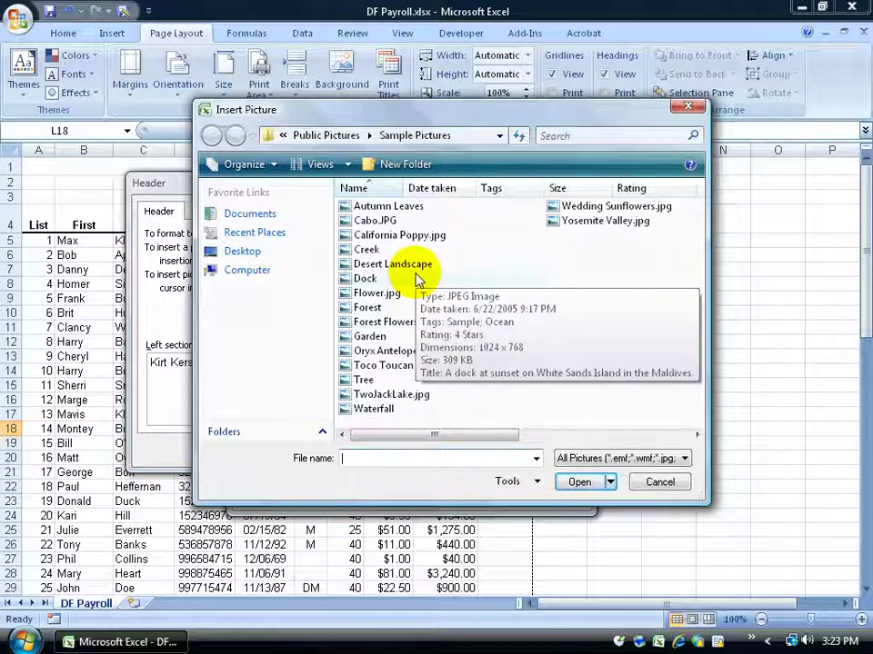
{"action": "left_click", "coordinate": [347, 165]}
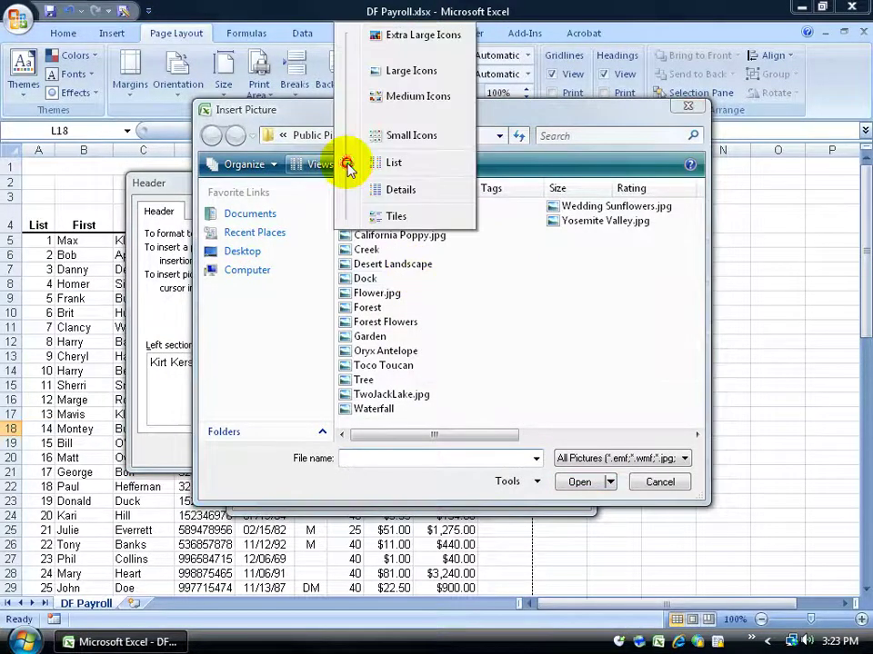
{"action": "left_click", "coordinate": [391, 96]}
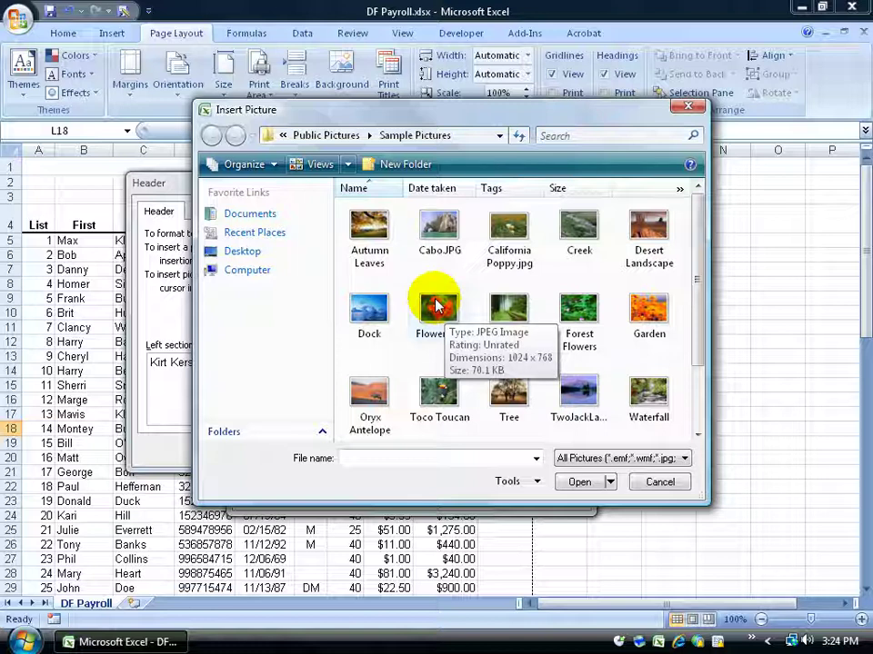
{"action": "left_click", "coordinate": [659, 482]}
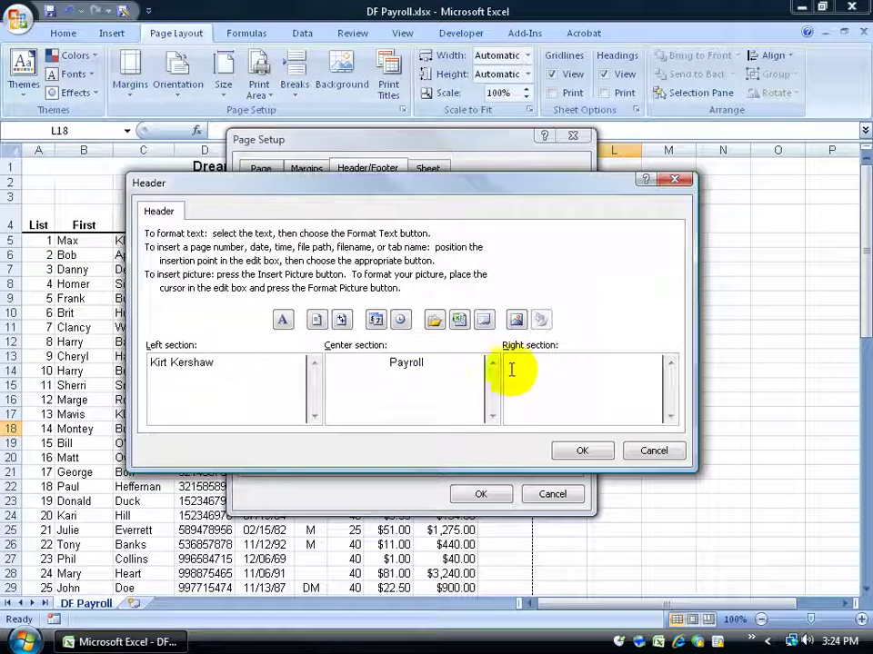
{"action": "left_click", "coordinate": [602, 453]}
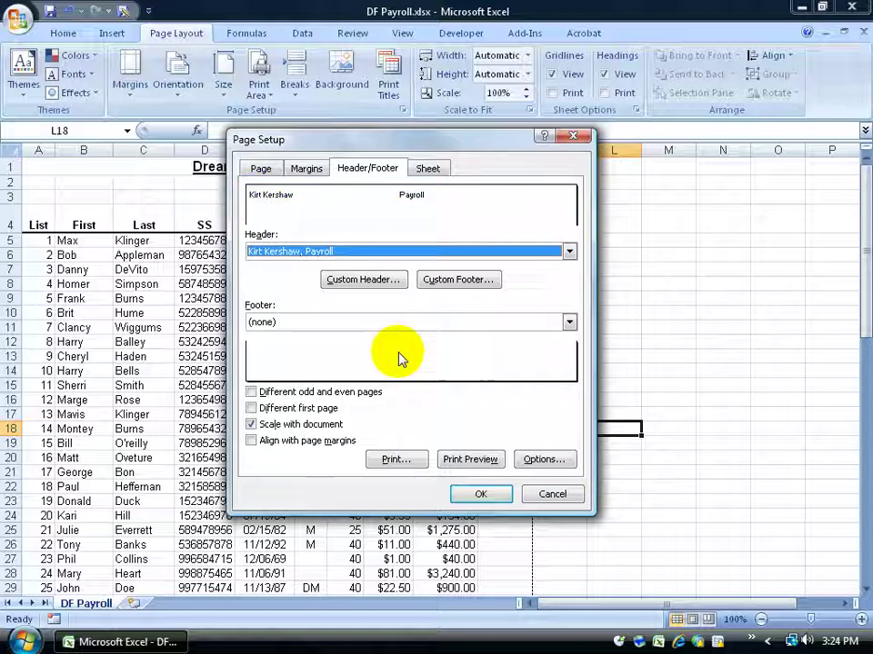
Create a custom footer: '&[Page] of &[Pages]' left, current time centre, current date right.
{"action": "left_click", "coordinate": [458, 282]}
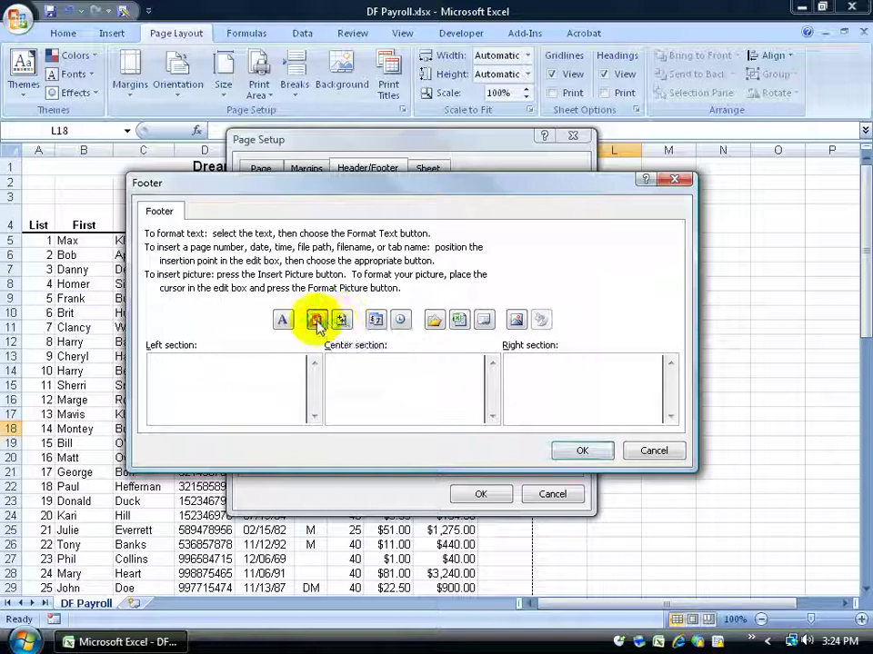
{"action": "left_click", "coordinate": [315, 320]}
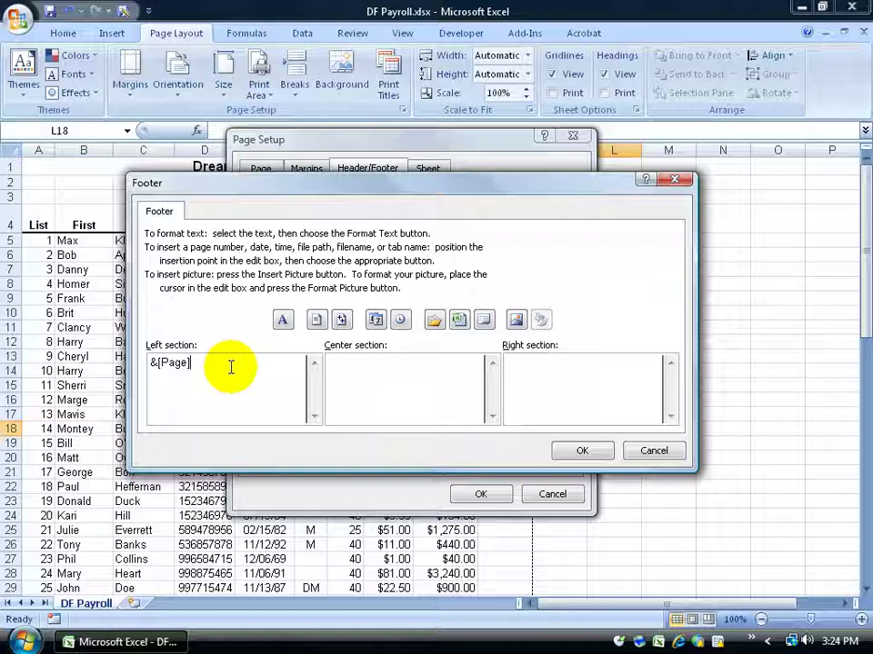
{"action": "type", "text": "of"}
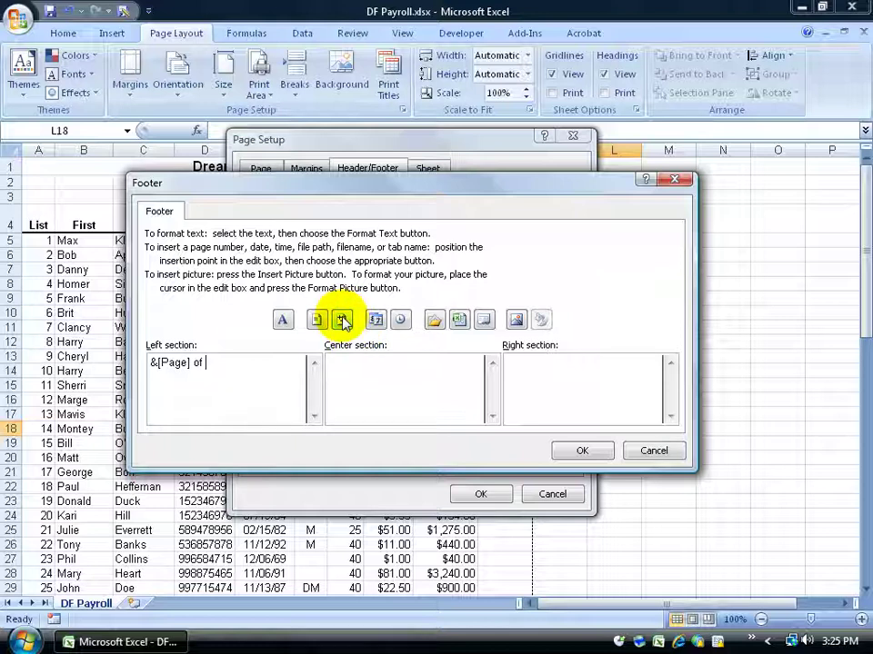
{"action": "left_click", "coordinate": [342, 320]}
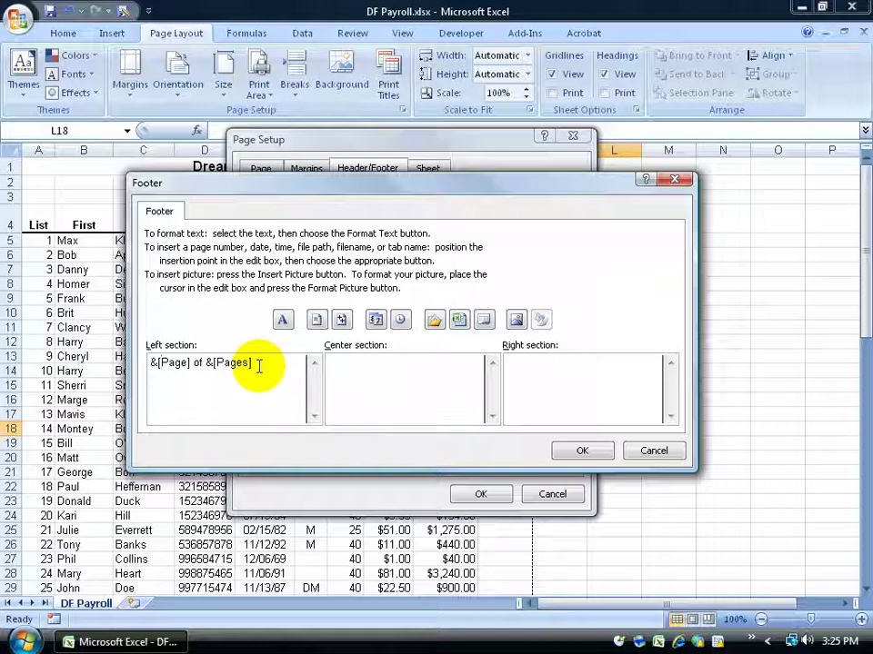
{"action": "left_click", "coordinate": [382, 362]}
{"action": "left_click", "coordinate": [403, 320]}
{"action": "left_click", "coordinate": [546, 367]}
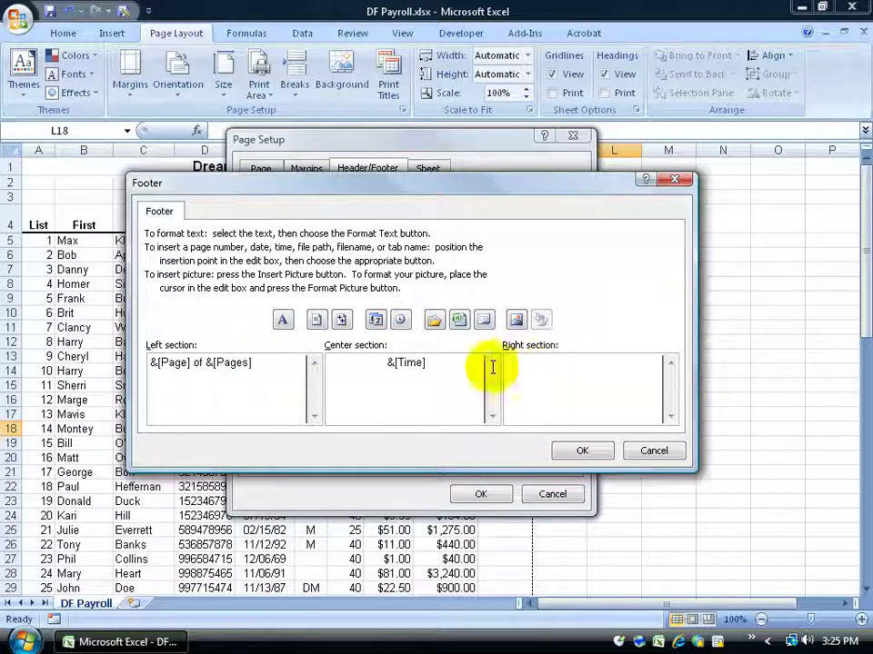
{"action": "left_click", "coordinate": [376, 320]}
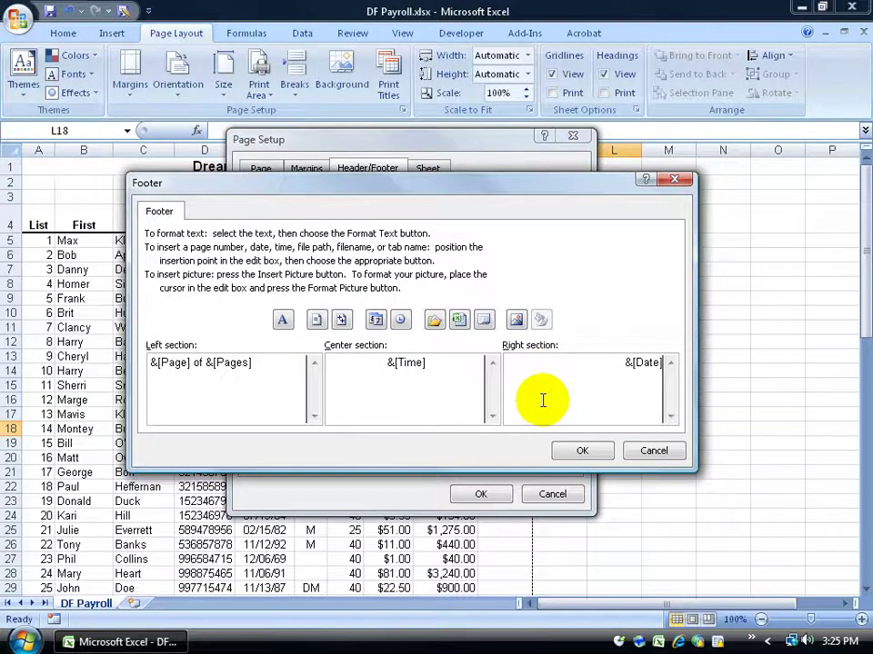
{"action": "left_click", "coordinate": [582, 451]}
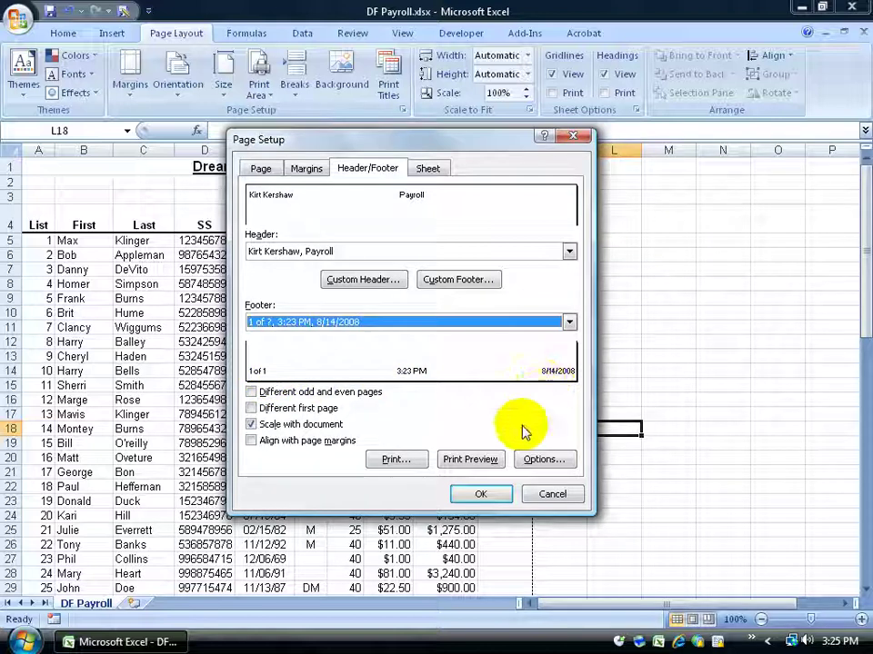
Preview page 1, zooming in to read the new header and back out.
{"action": "left_click", "coordinate": [468, 462]}
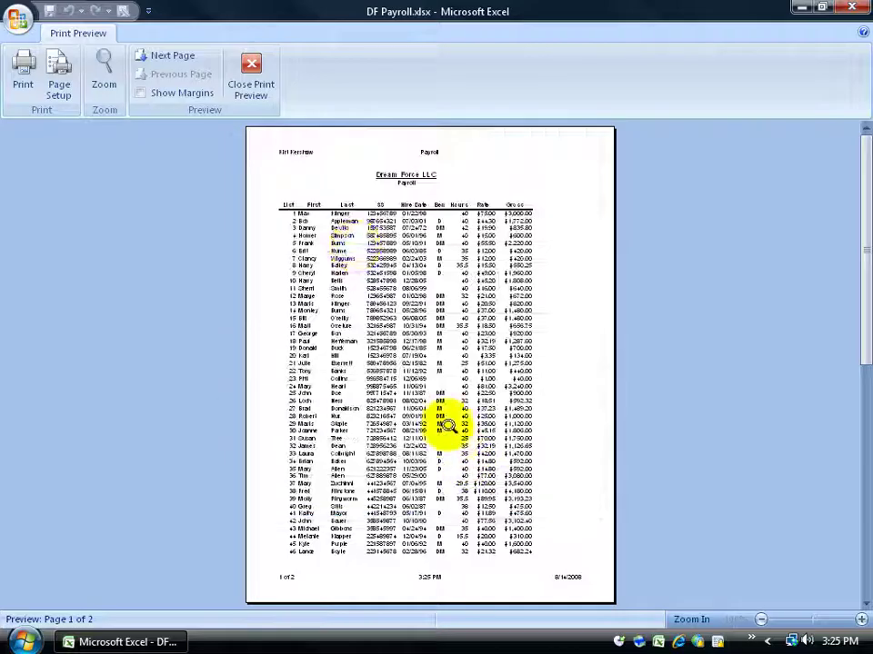
{"action": "left_click", "coordinate": [335, 156]}
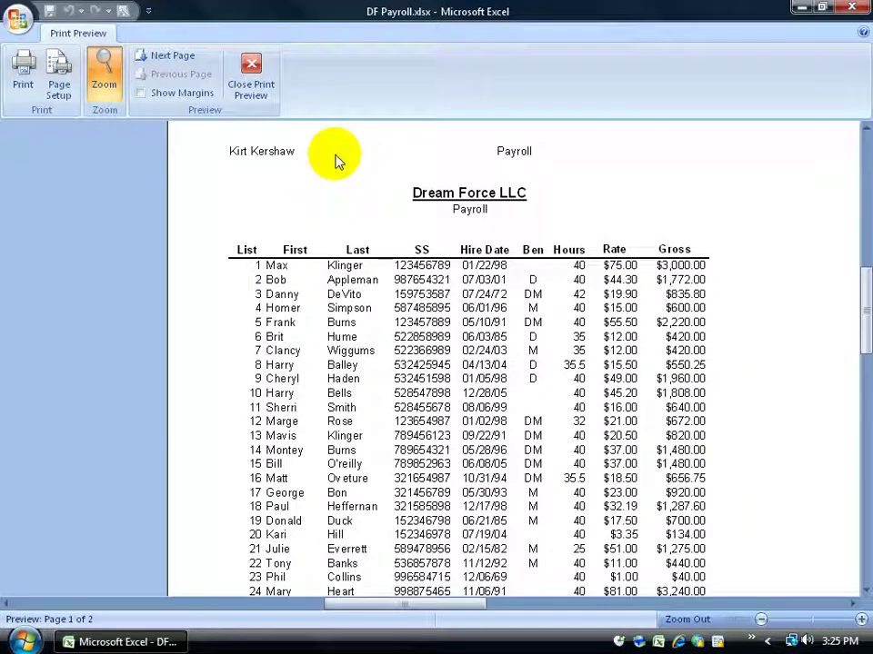
{"action": "left_click", "coordinate": [361, 186]}
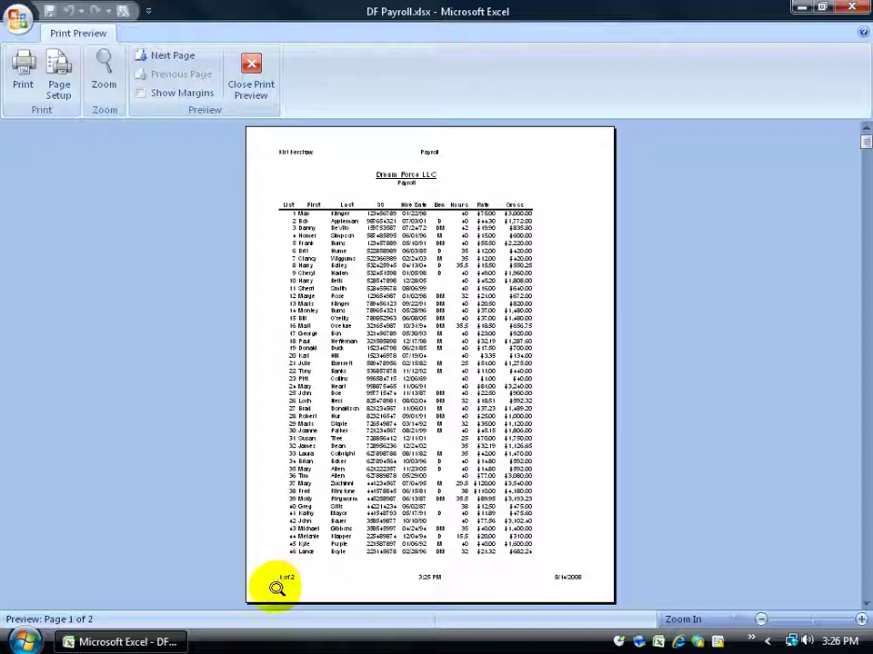
Check page 2's footer up close, then close Print Preview.
{"action": "left_click", "coordinate": [173, 55]}
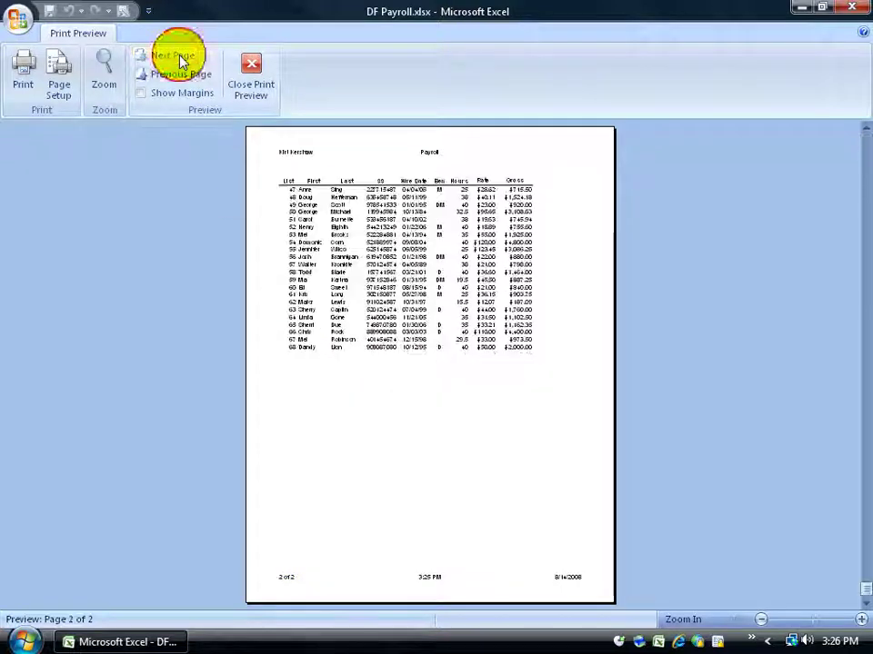
{"action": "left_click", "coordinate": [288, 578]}
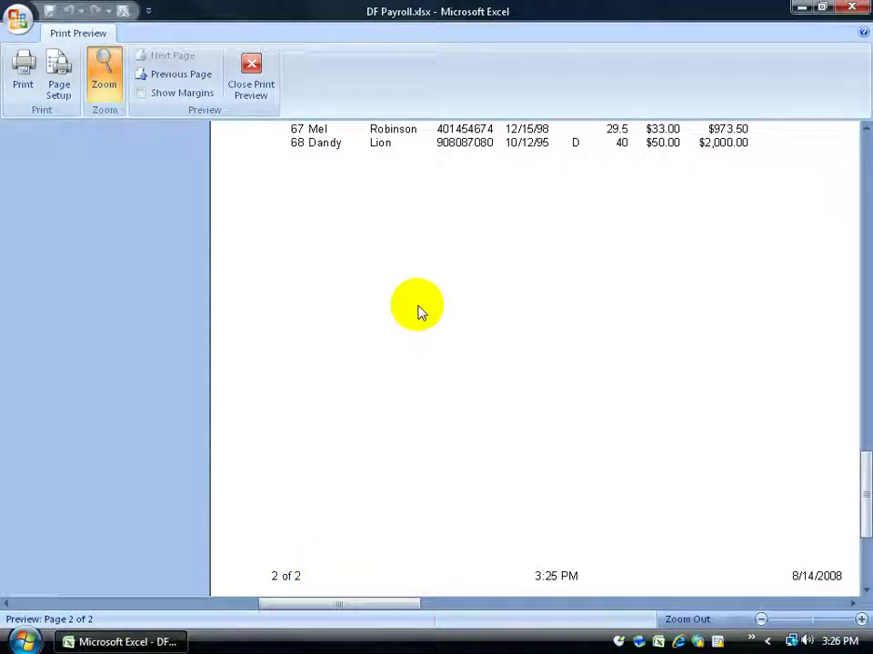
{"action": "left_click", "coordinate": [419, 300]}
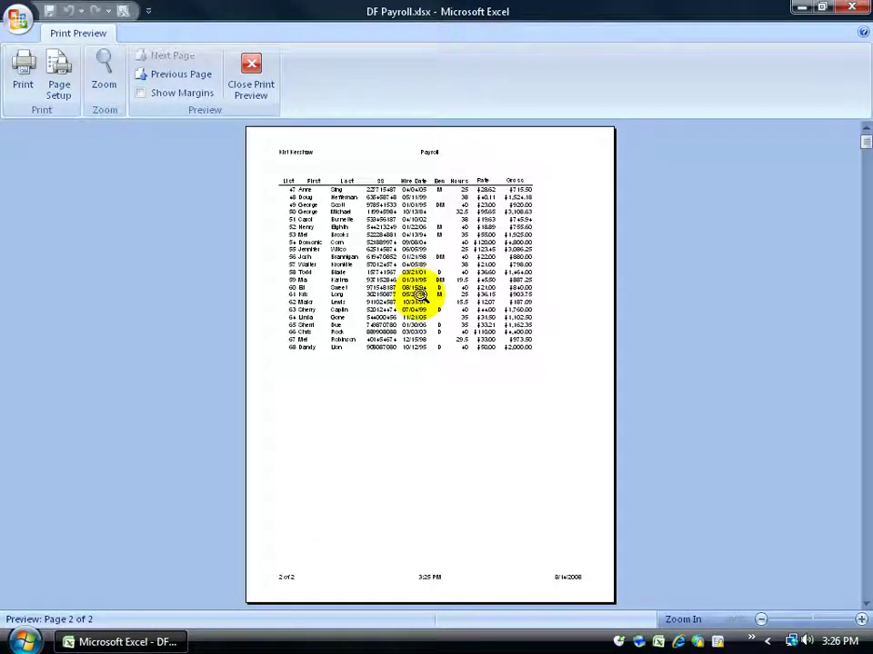
{"action": "left_click", "coordinate": [250, 68]}
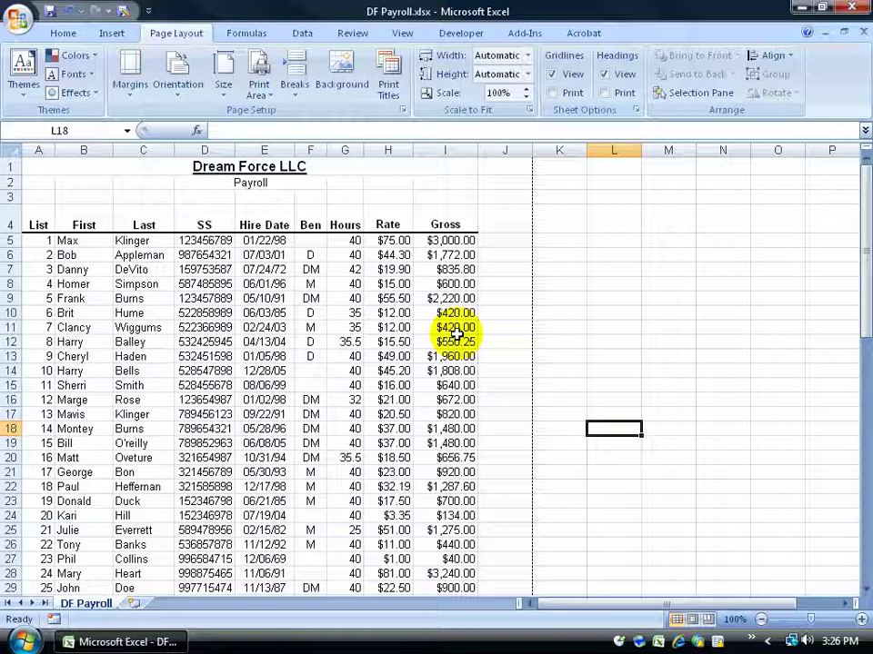
Enter header and footer editing from the Insert tab and inspect the header sections.
{"action": "left_click", "coordinate": [111, 32]}
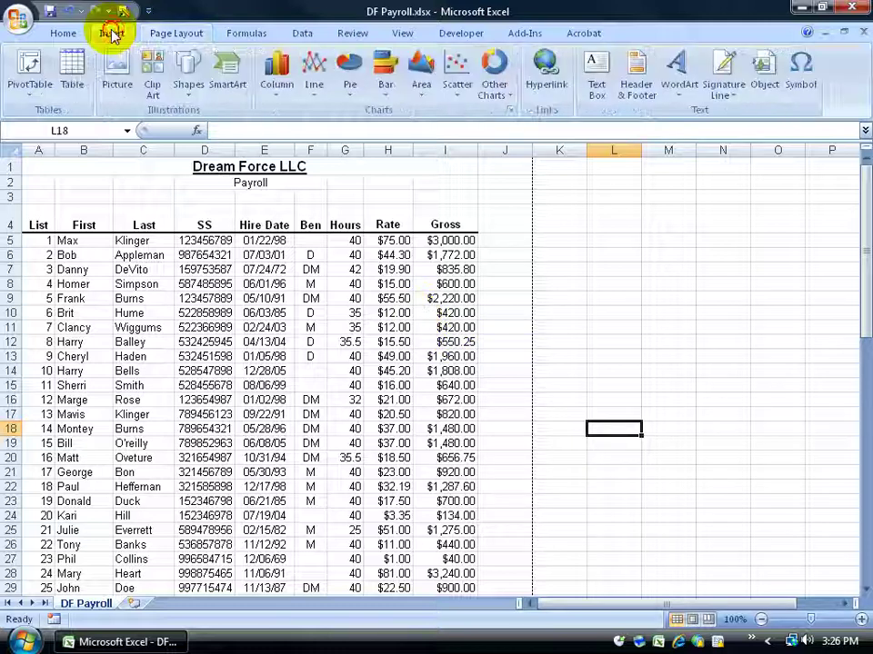
{"action": "left_click", "coordinate": [634, 91]}
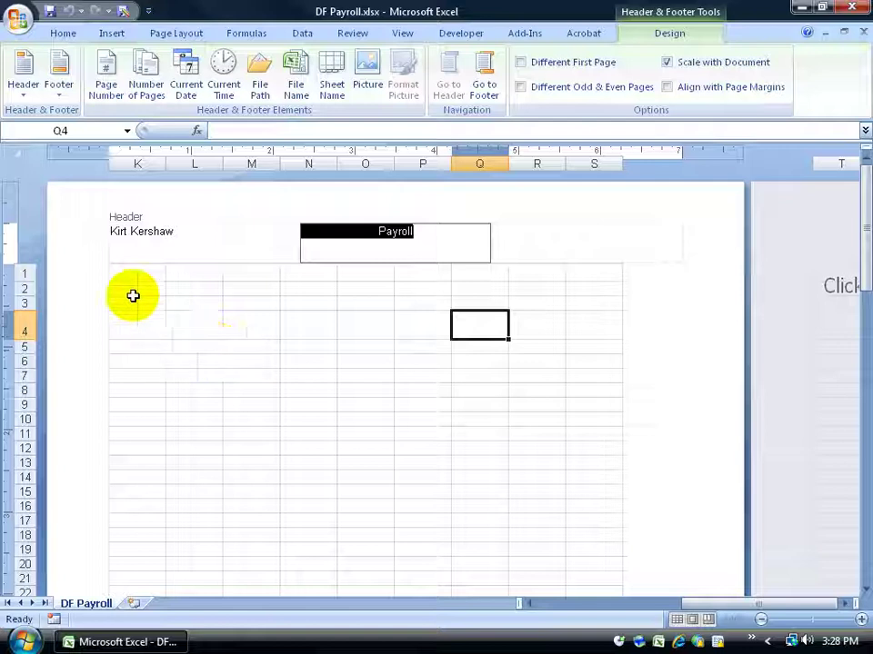
{"action": "left_click", "coordinate": [226, 236]}
{"action": "left_click", "coordinate": [347, 235]}
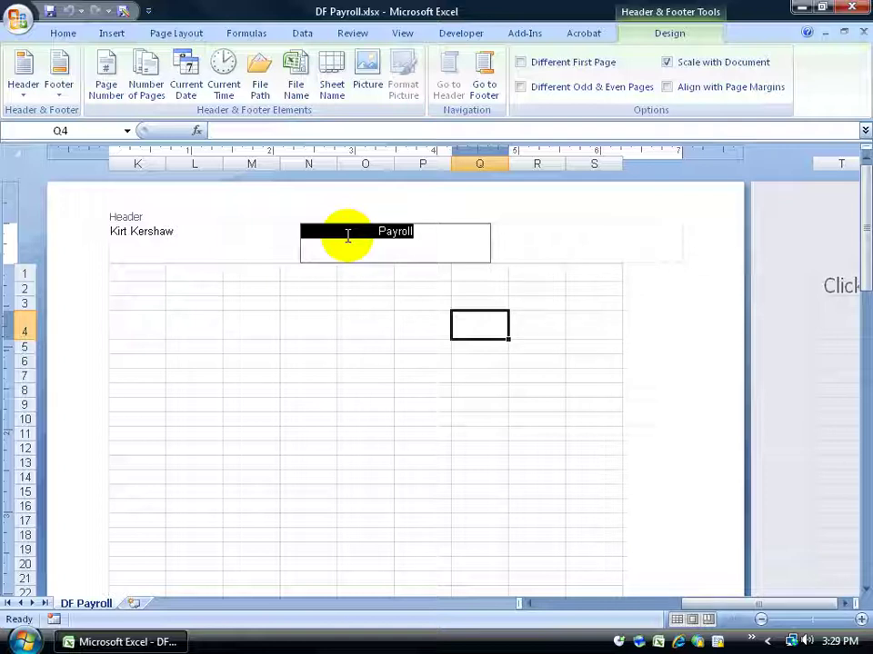
{"action": "left_click", "coordinate": [536, 234]}
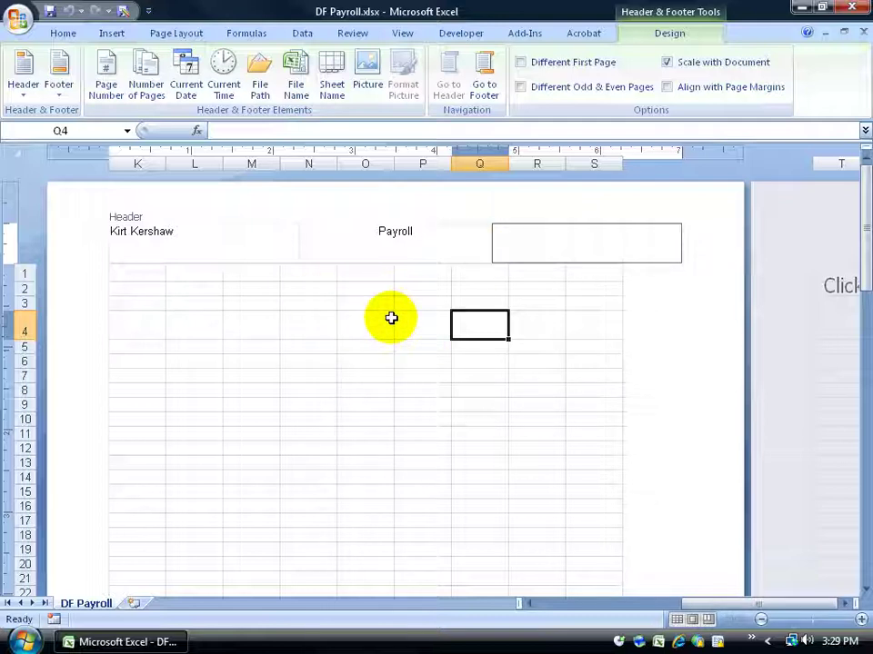
{"action": "left_click_drag", "start_coordinate": [718, 603], "coordinate": [577, 616]}
Append ' for DF' to the centre header so it reads 'Payroll for DF'.
{"action": "left_click", "coordinate": [428, 230]}
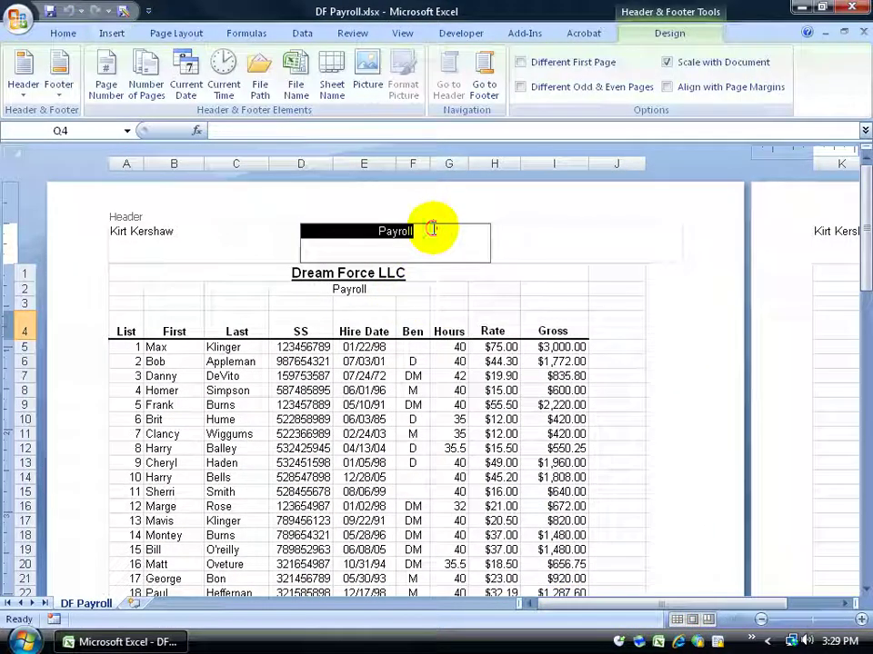
{"action": "left_click", "coordinate": [432, 228]}
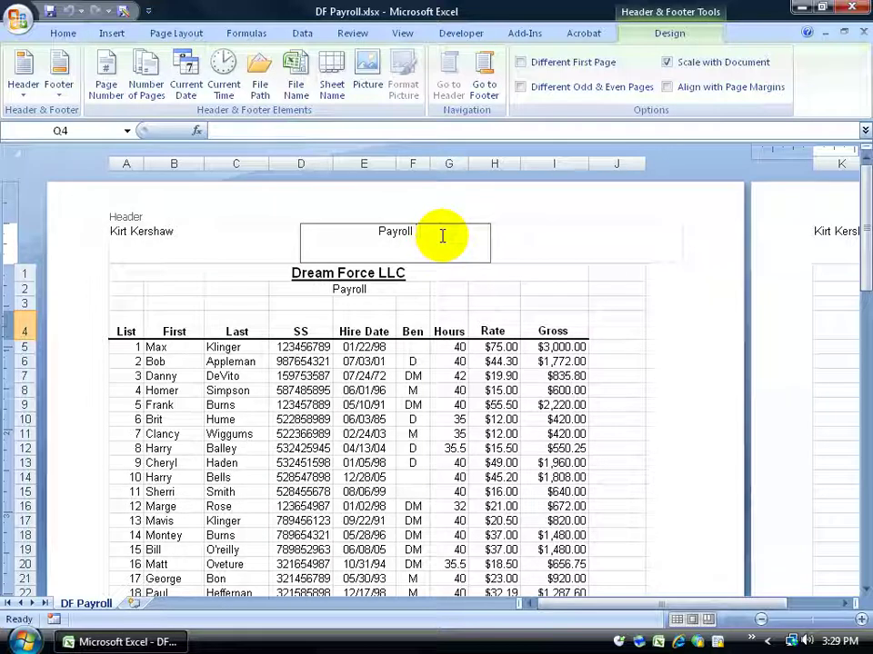
{"action": "type", "text": "for DF"}
{"action": "left_click", "coordinate": [485, 287]}
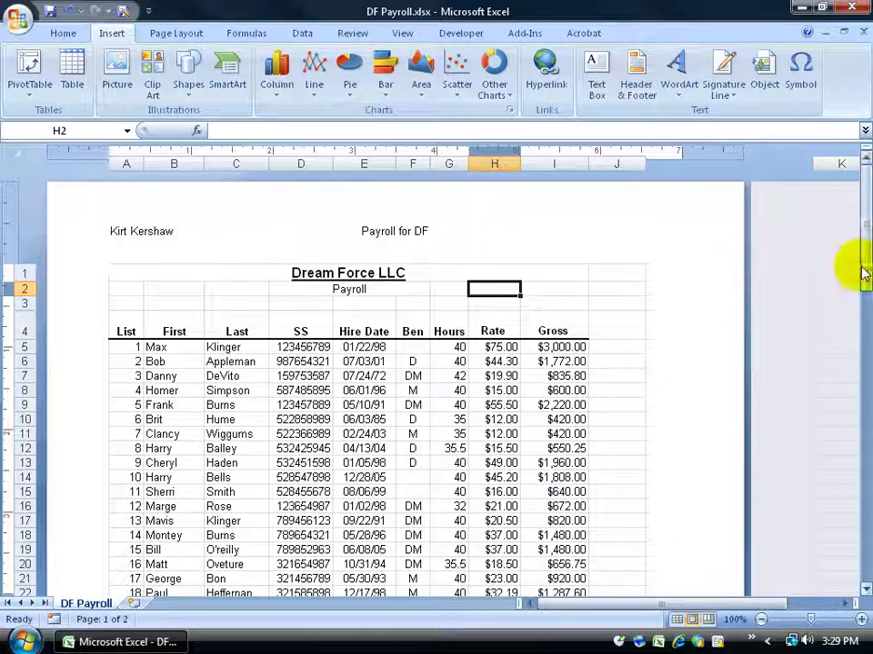
{"action": "left_click_drag", "start_coordinate": [866, 263], "coordinate": [843, 516]}
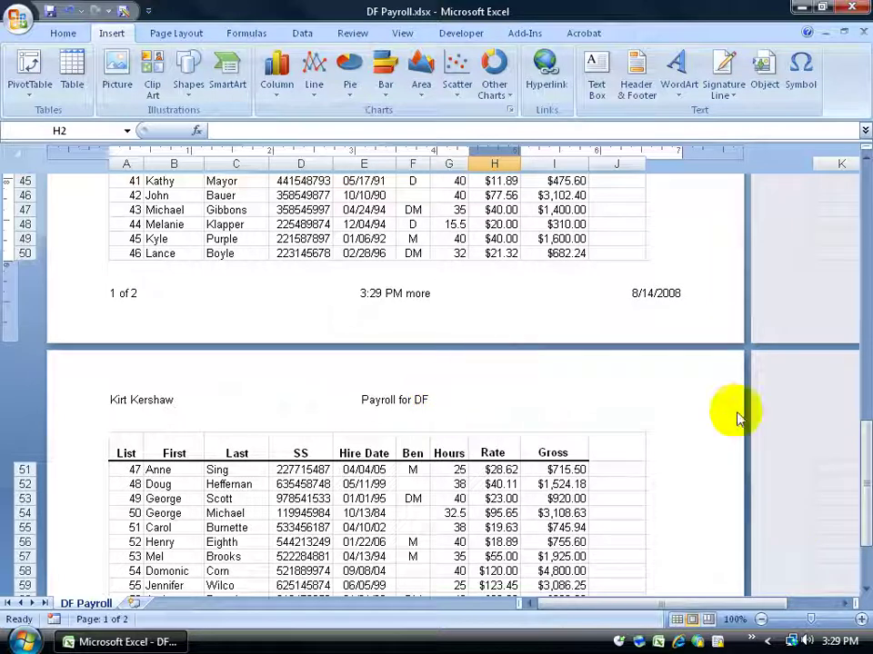
{"action": "left_click_drag", "start_coordinate": [859, 454], "coordinate": [857, 182]}
{"action": "left_click", "coordinate": [445, 227]}
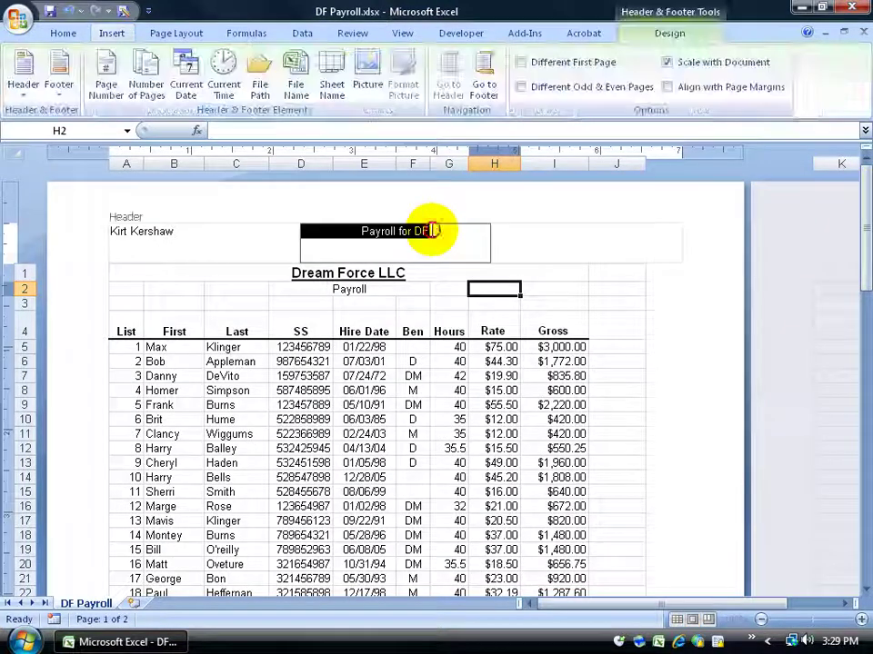
{"action": "left_click", "coordinate": [526, 241]}
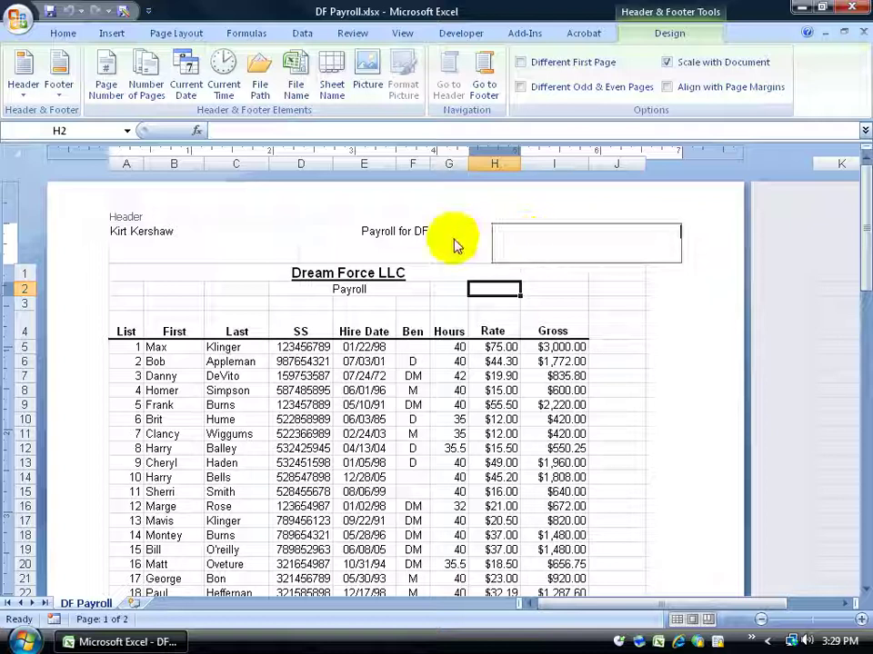
Replace the centre footer's '&[Time] more' text with just the Current Time code.
{"action": "left_click_drag", "start_coordinate": [864, 245], "coordinate": [858, 404]}
{"action": "left_click", "coordinate": [397, 482]}
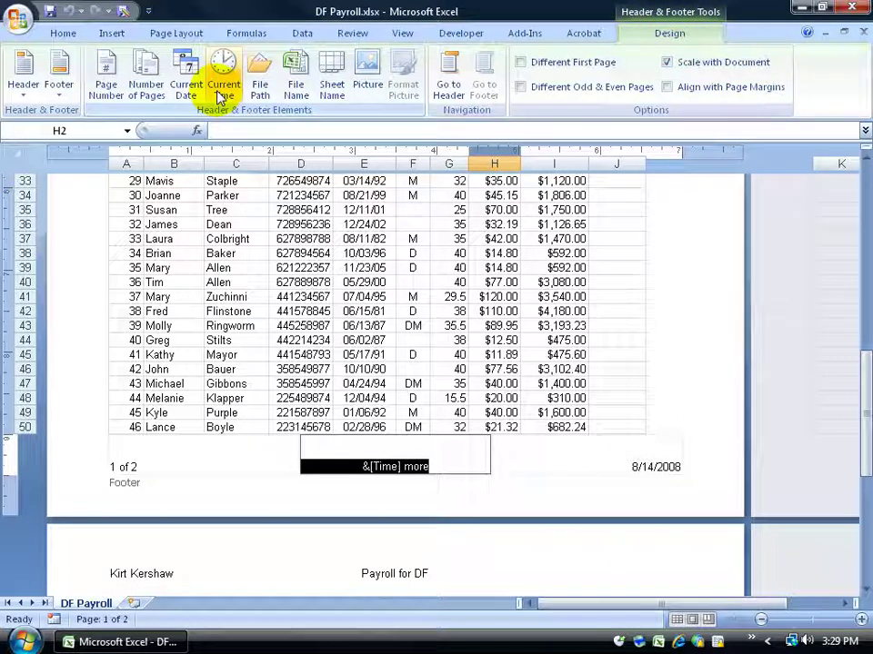
{"action": "left_click", "coordinate": [441, 466]}
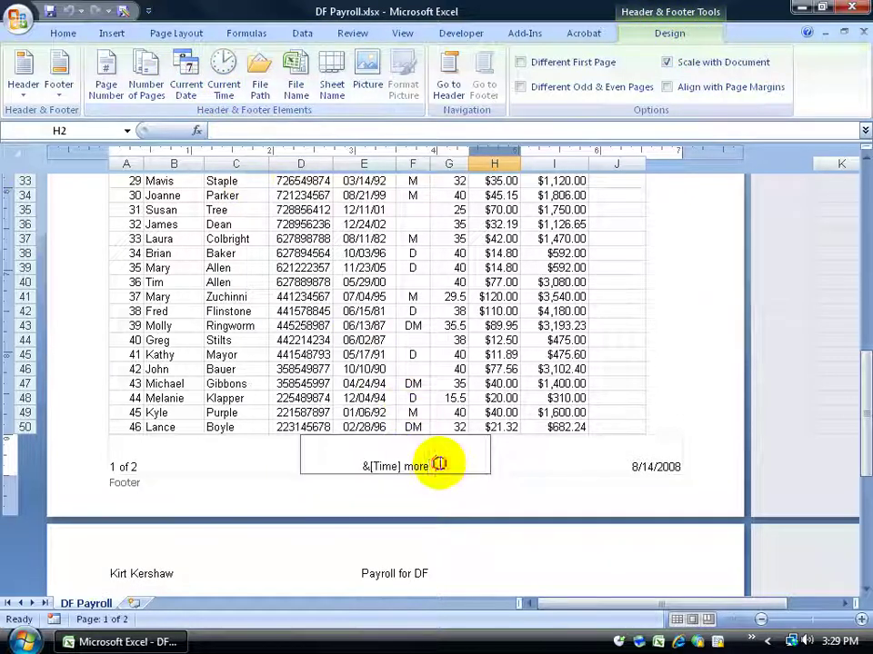
{"action": "left_click_drag", "start_coordinate": [440, 461], "coordinate": [304, 444]}
{"action": "key", "text": "Delete"}
{"action": "left_click", "coordinate": [226, 84]}
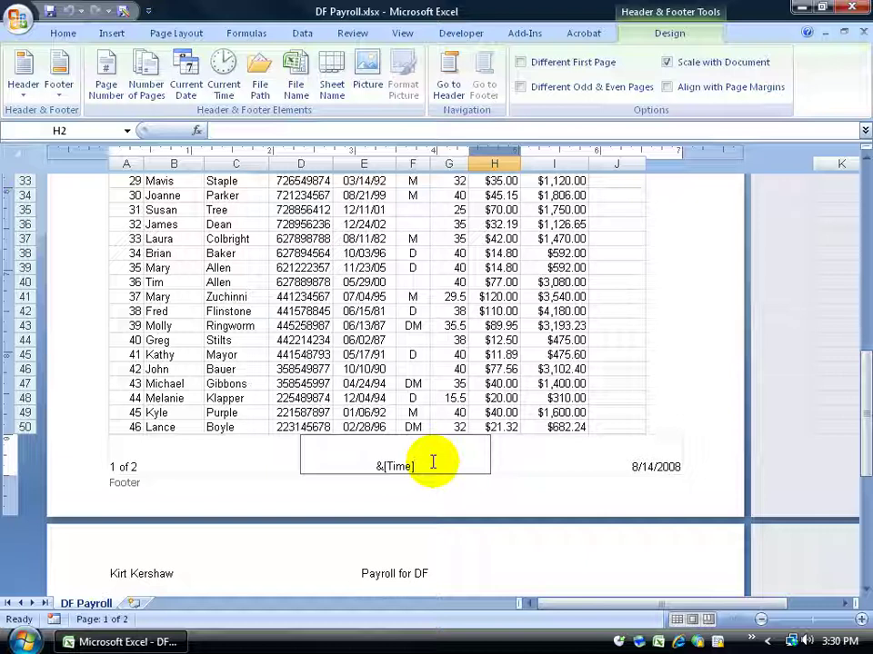
{"action": "left_click", "coordinate": [451, 79]}
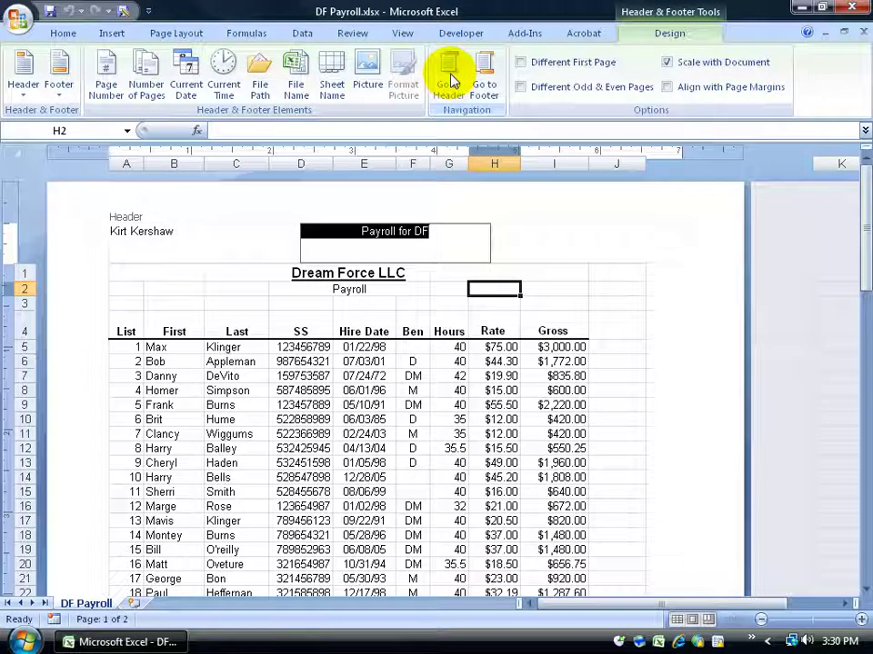
{"action": "left_click", "coordinate": [483, 69]}
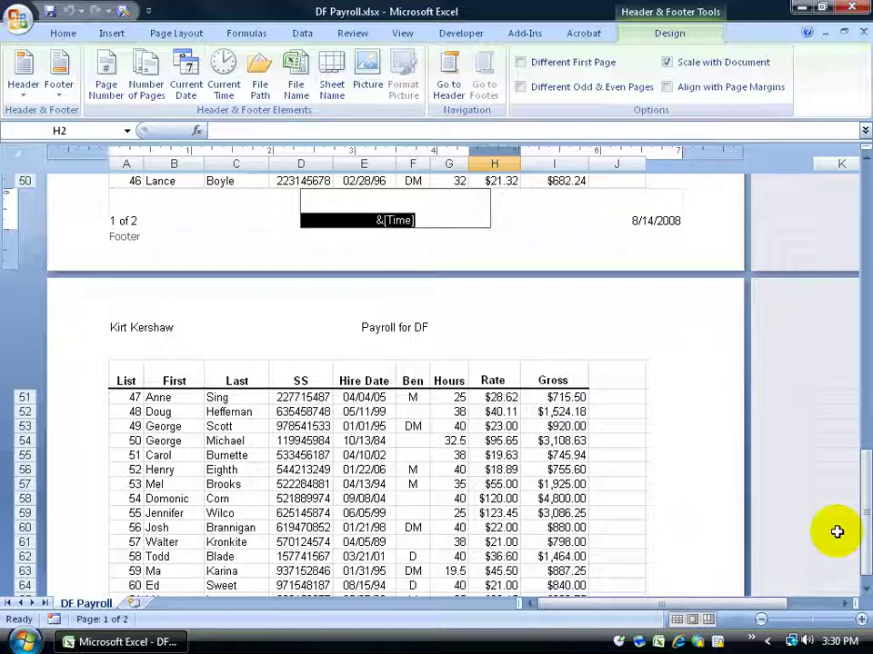
{"action": "left_click", "coordinate": [433, 331]}
{"action": "left_click", "coordinate": [225, 330]}
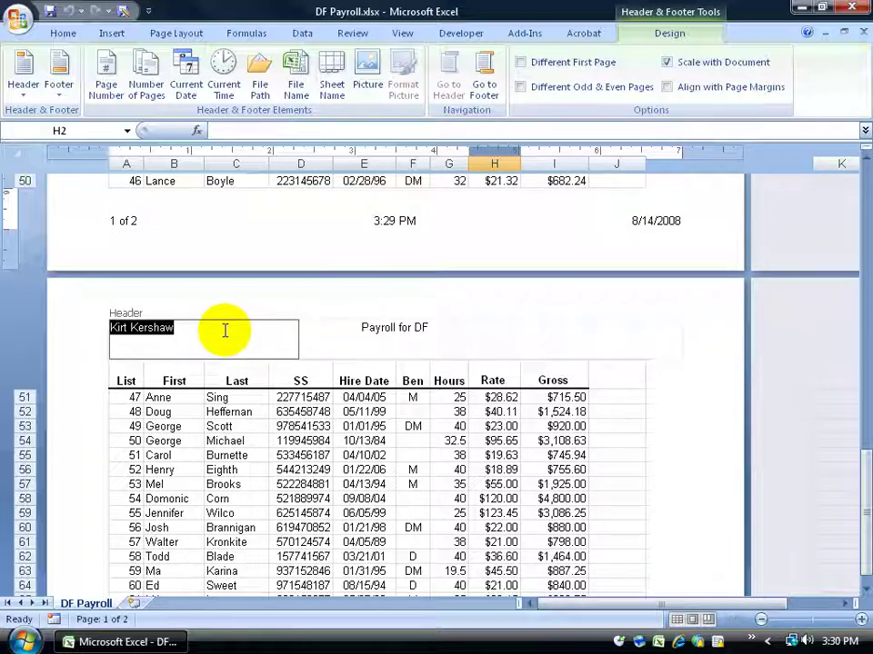
{"action": "left_click", "coordinate": [545, 335]}
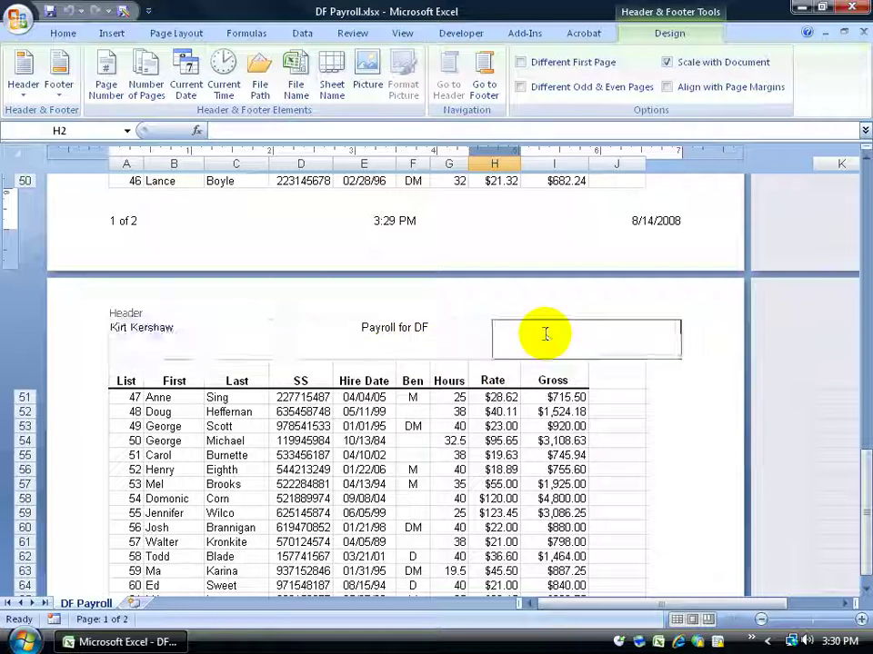
{"action": "left_click", "coordinate": [484, 74]}
{"action": "left_click", "coordinate": [446, 73]}
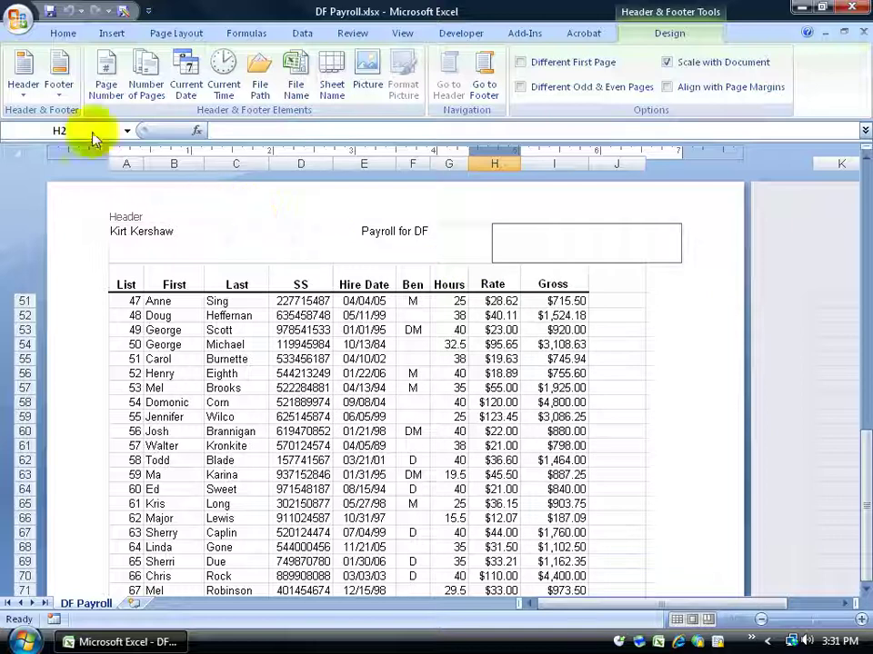
Review page 2's footer and the preset footer list without changing anything, then scroll back to the data.
{"action": "left_click", "coordinate": [64, 91]}
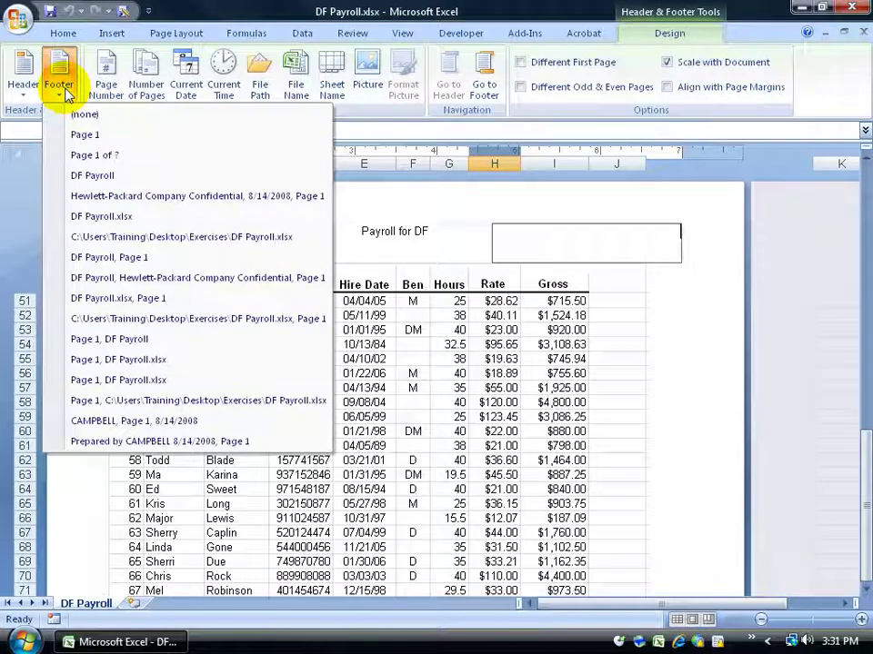
{"action": "left_click", "coordinate": [864, 455]}
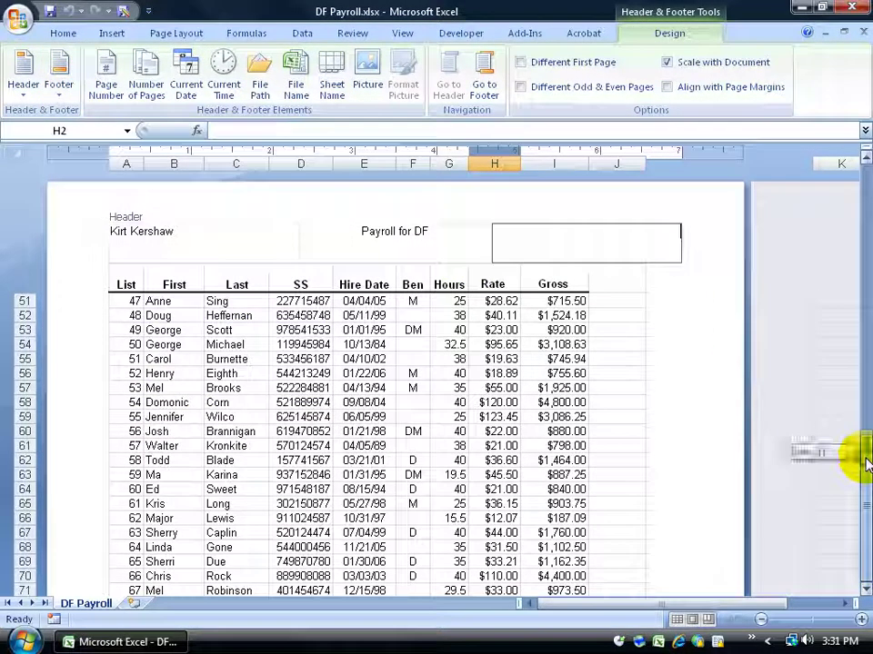
{"action": "left_click", "coordinate": [483, 71]}
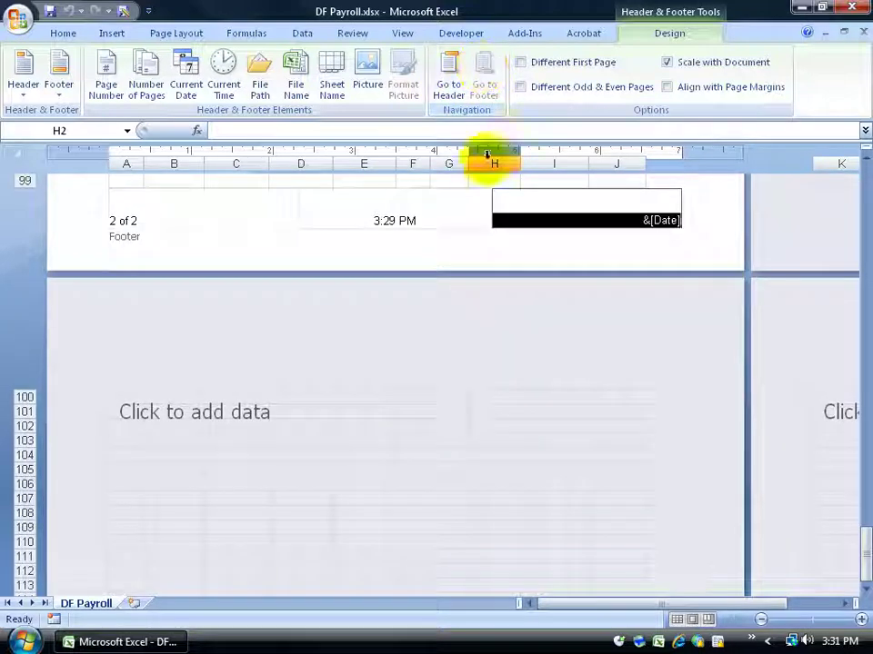
{"action": "left_click", "coordinate": [58, 76]}
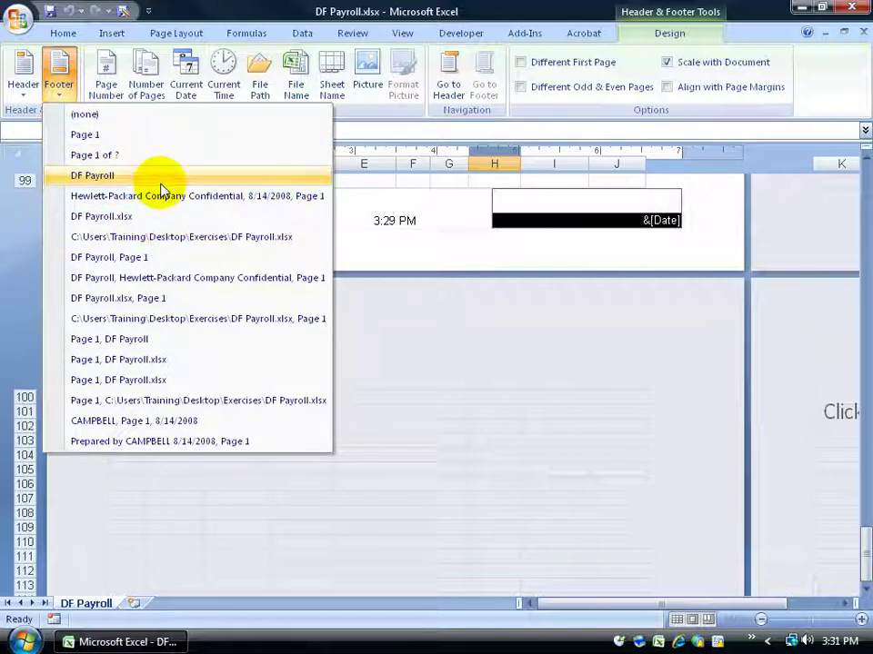
{"action": "left_click", "coordinate": [389, 229]}
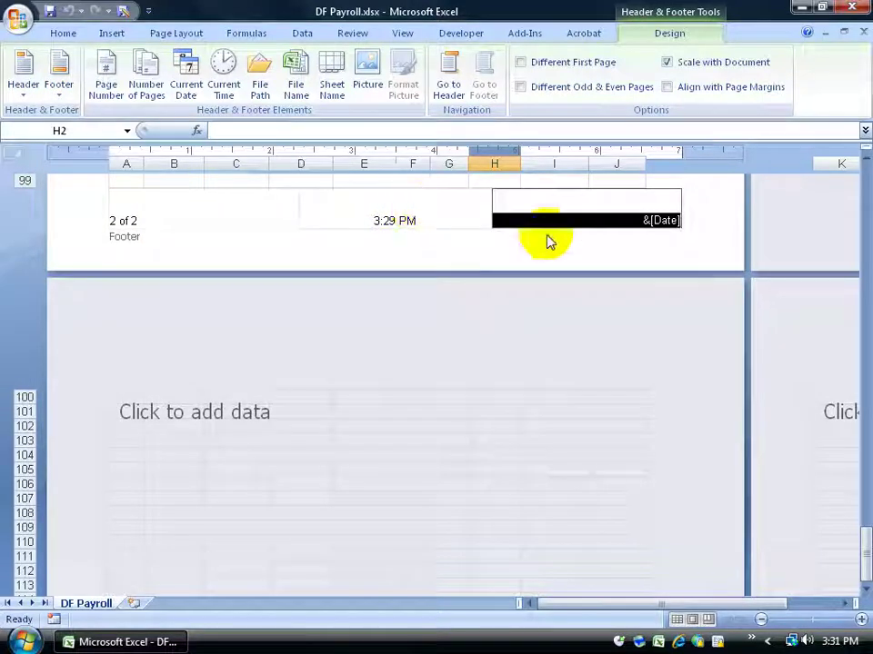
{"action": "left_click_drag", "start_coordinate": [863, 555], "coordinate": [857, 380]}
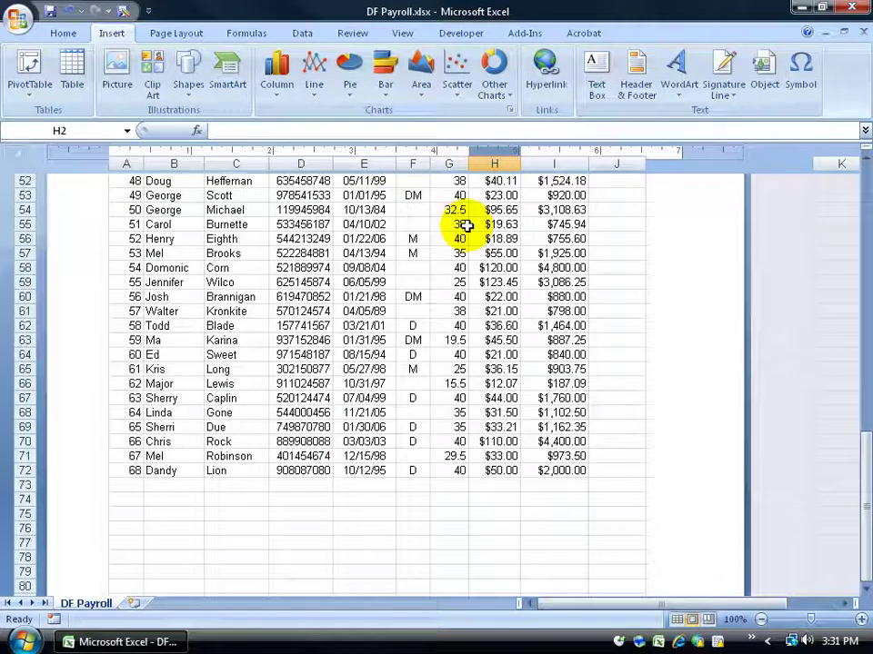
Select G66, scroll up to the page break, and edit page 2's 'Payroll for DF' centre header.
{"action": "left_click", "coordinate": [593, 326]}
{"action": "left_click", "coordinate": [454, 380]}
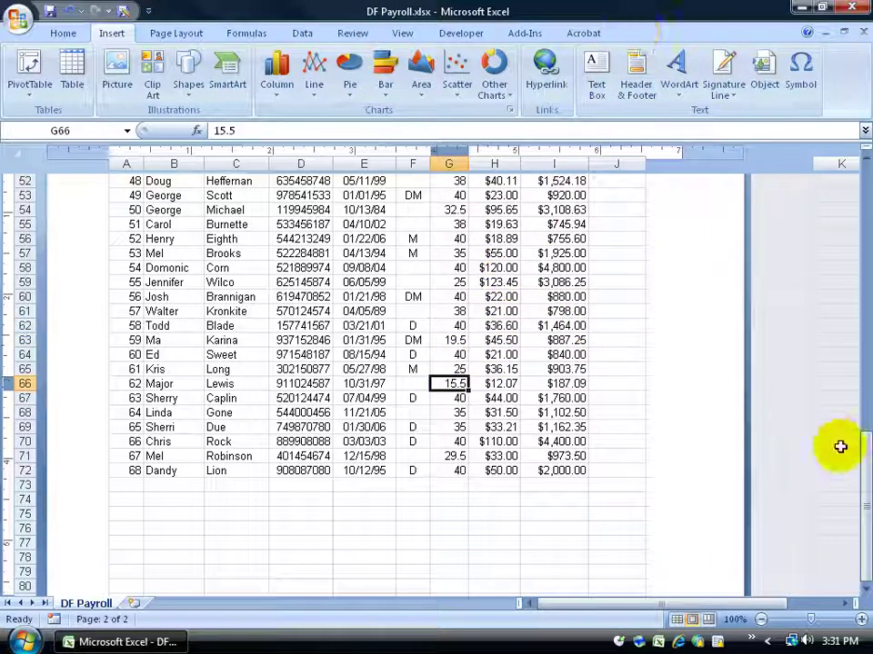
{"action": "left_click_drag", "start_coordinate": [862, 482], "coordinate": [862, 434]}
{"action": "left_click", "coordinate": [438, 446]}
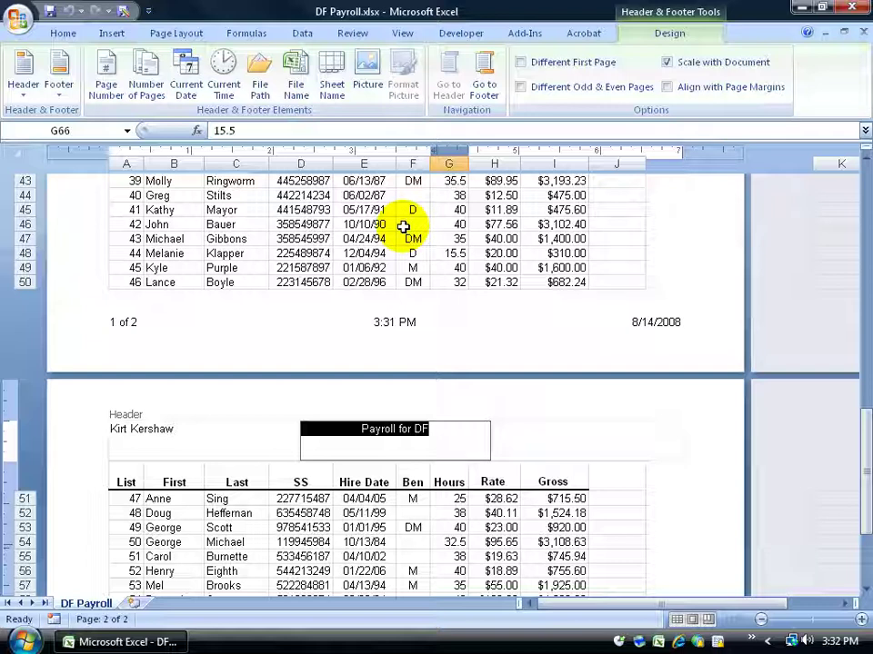
Exit header editing into Normal view and jump to cell A1 at the Dream Force LLC title.
{"action": "left_click", "coordinate": [402, 34]}
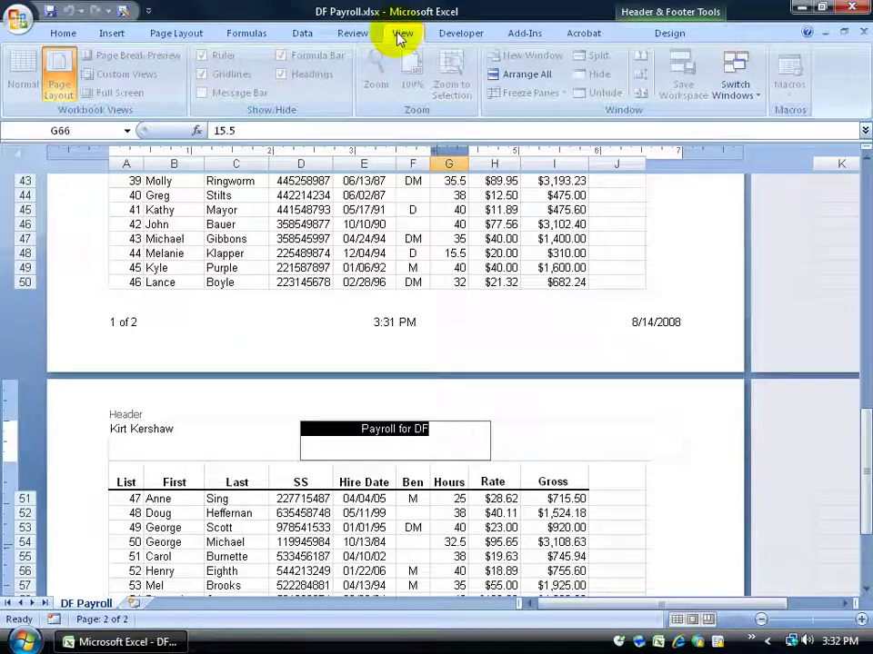
{"action": "left_click", "coordinate": [24, 71]}
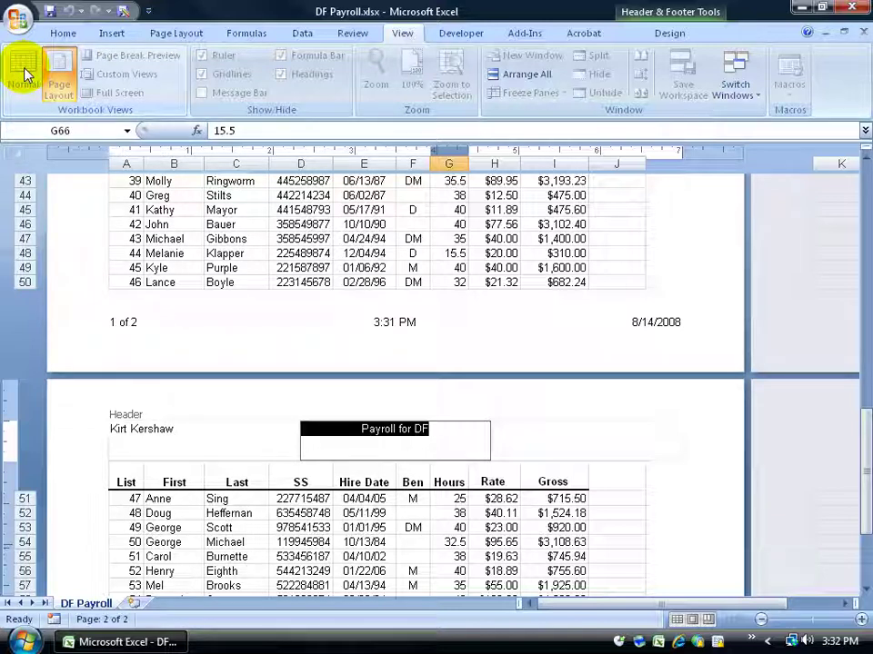
{"action": "left_click_drag", "start_coordinate": [249, 265], "coordinate": [249, 260]}
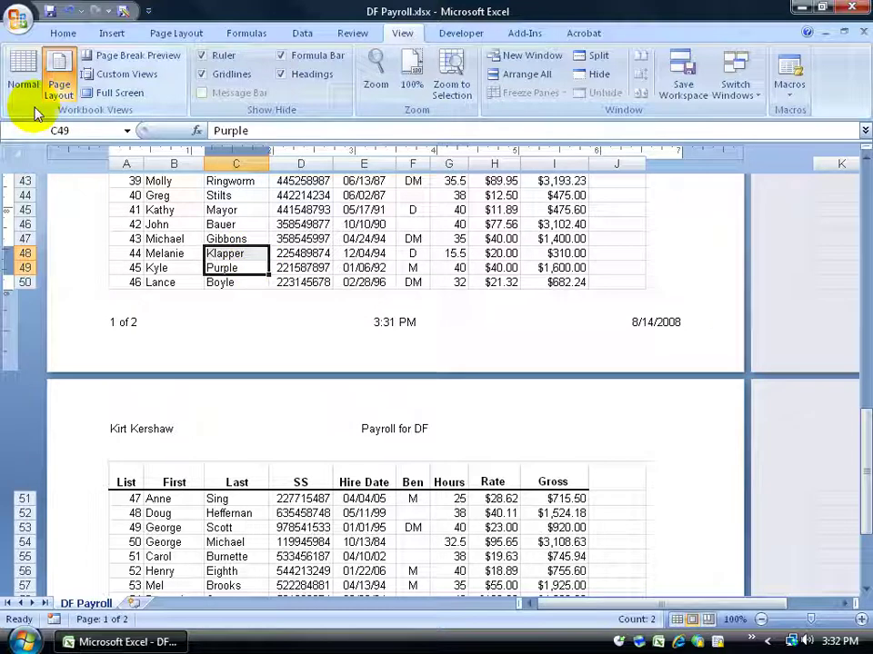
{"action": "left_click", "coordinate": [23, 81]}
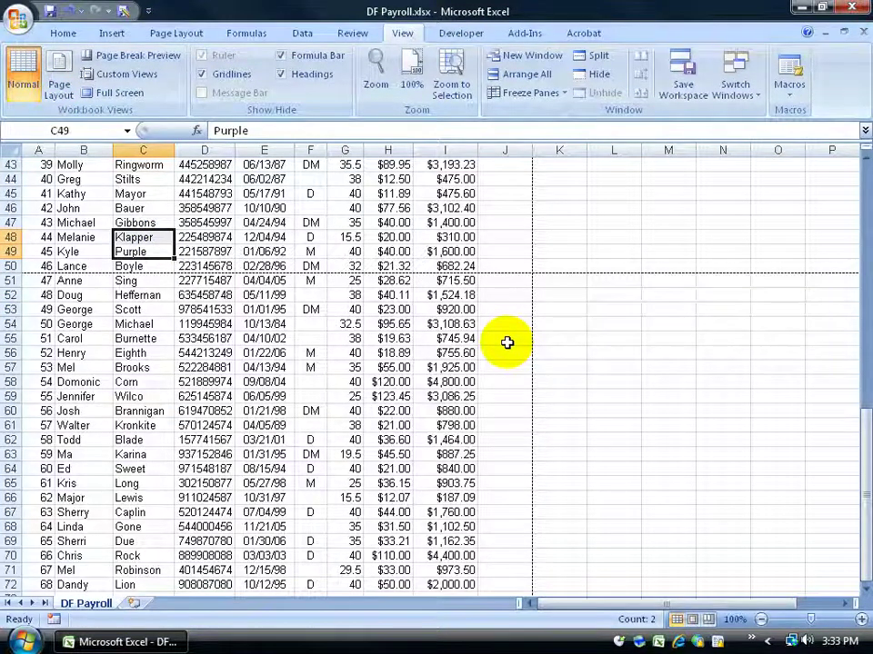
{"action": "key", "text": "ctrl+Home"}
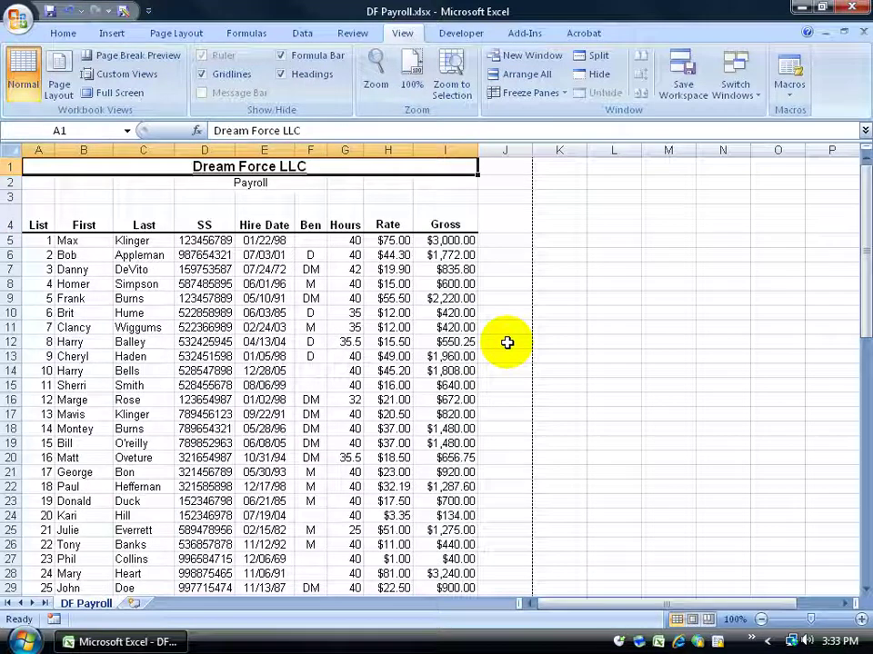
{"action": "left_click", "coordinate": [63, 33]}
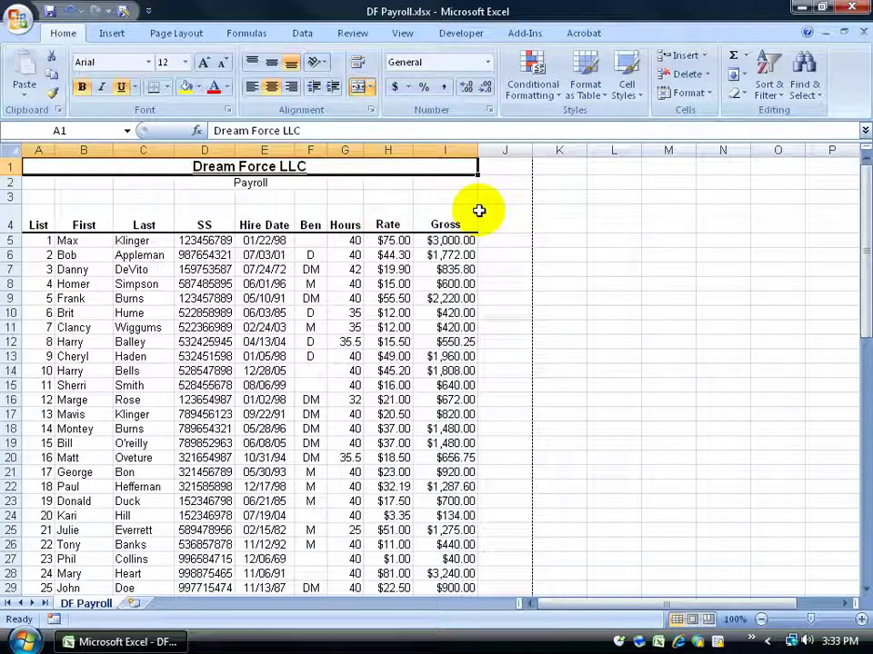
{"action": "left_click", "coordinate": [401, 34]}
{"action": "left_click", "coordinate": [58, 71]}
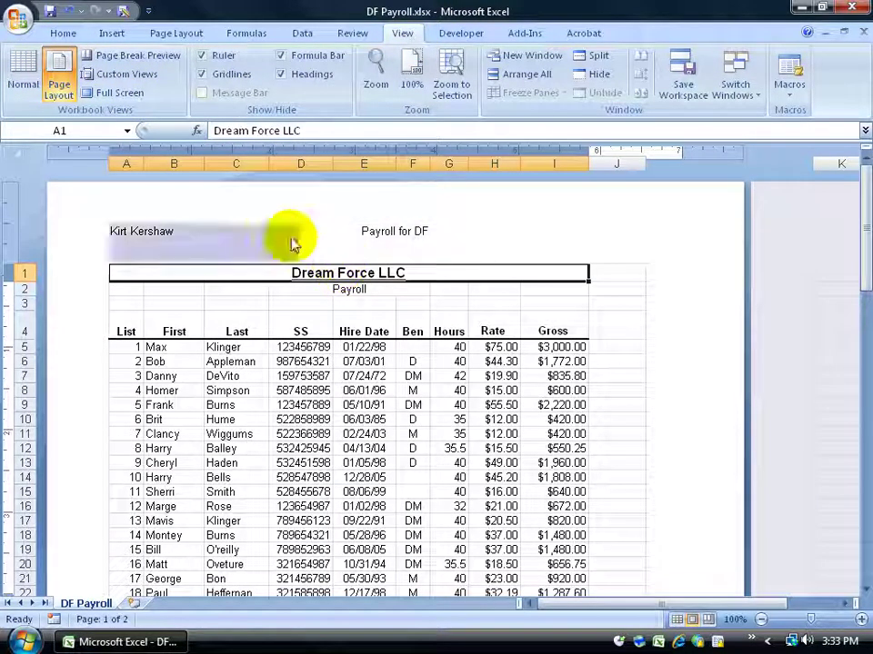
{"action": "left_click", "coordinate": [23, 73]}
{"action": "left_click", "coordinate": [111, 33]}
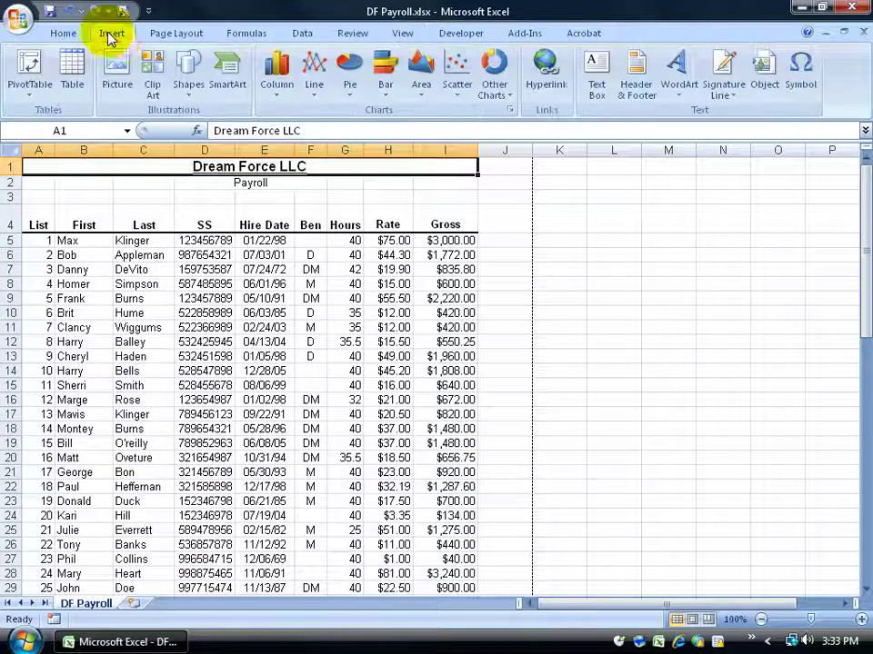
{"action": "left_click", "coordinate": [633, 80]}
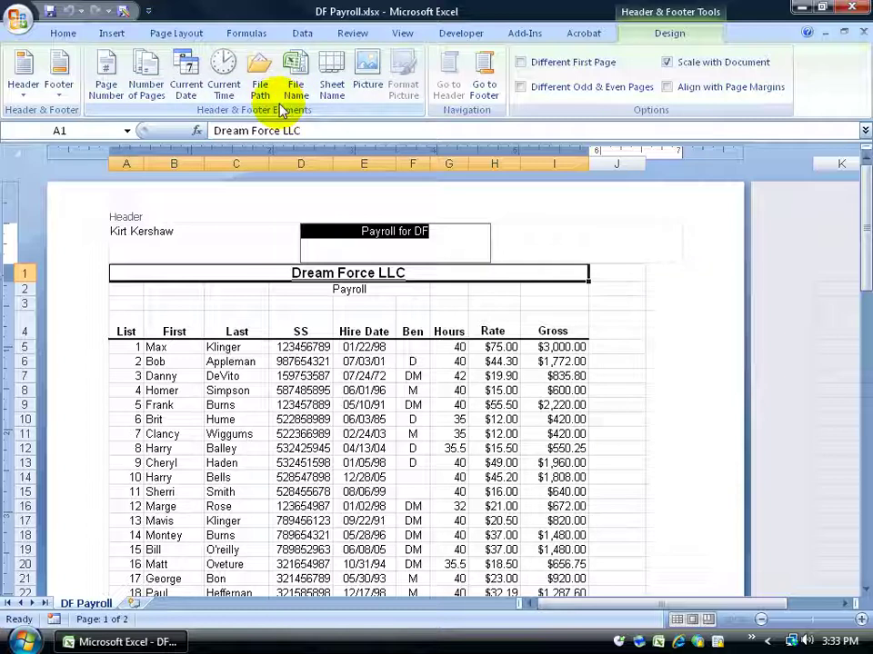
{"action": "left_click", "coordinate": [312, 361]}
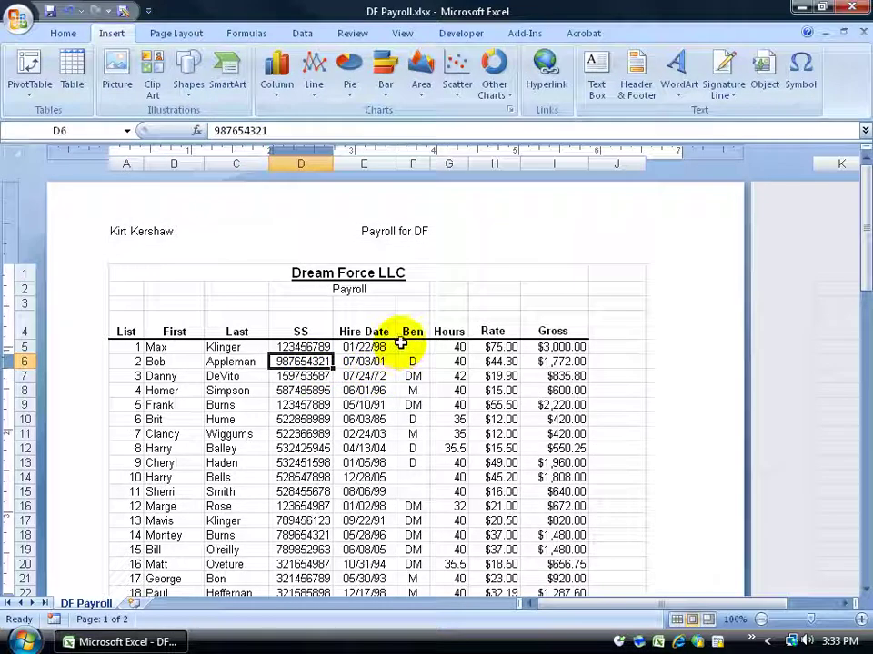
{"action": "left_click", "coordinate": [401, 33]}
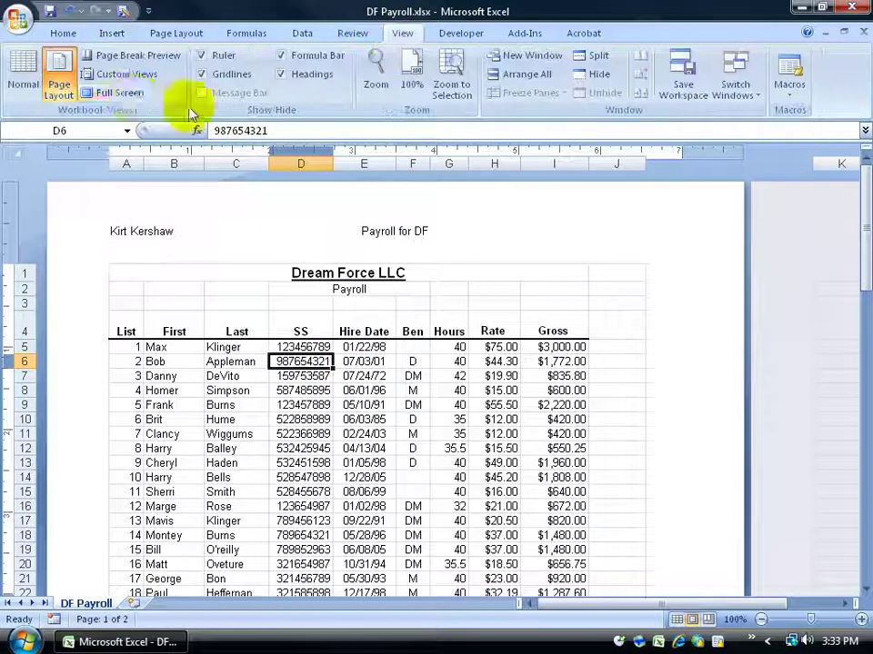
{"action": "left_click", "coordinate": [22, 65]}
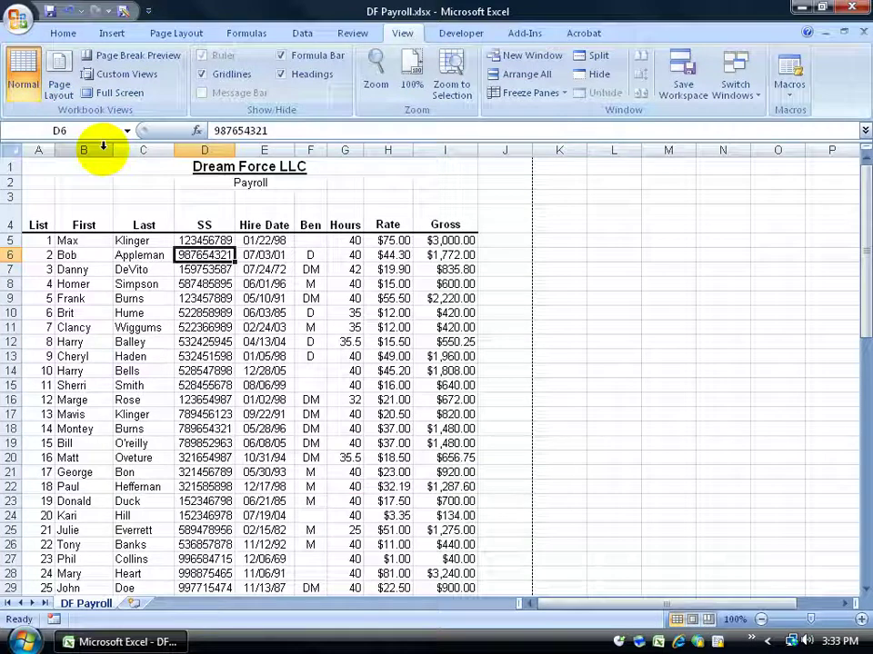
{"action": "left_click", "coordinate": [169, 33]}
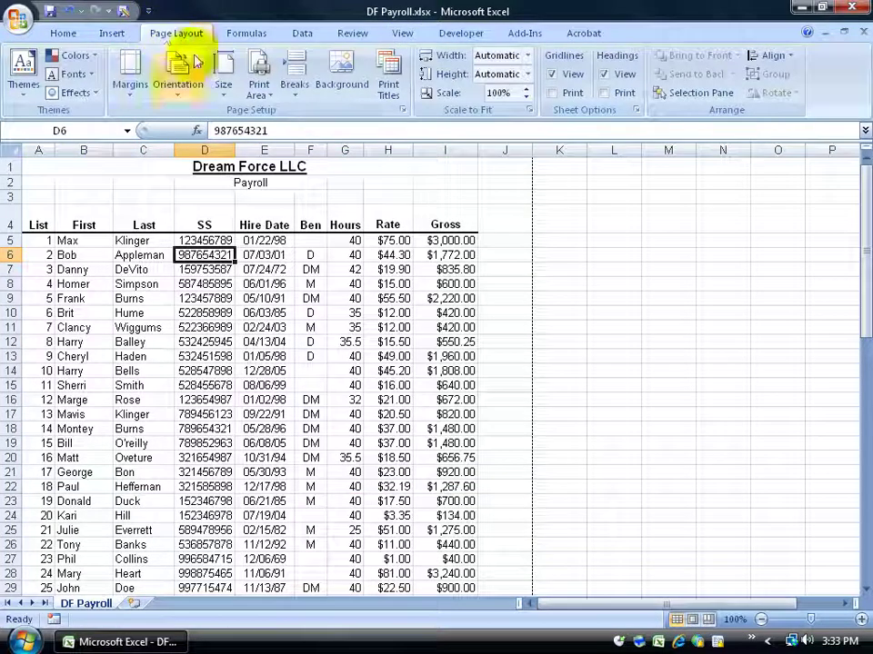
{"action": "left_click", "coordinate": [402, 109]}
{"action": "left_click", "coordinate": [380, 168]}
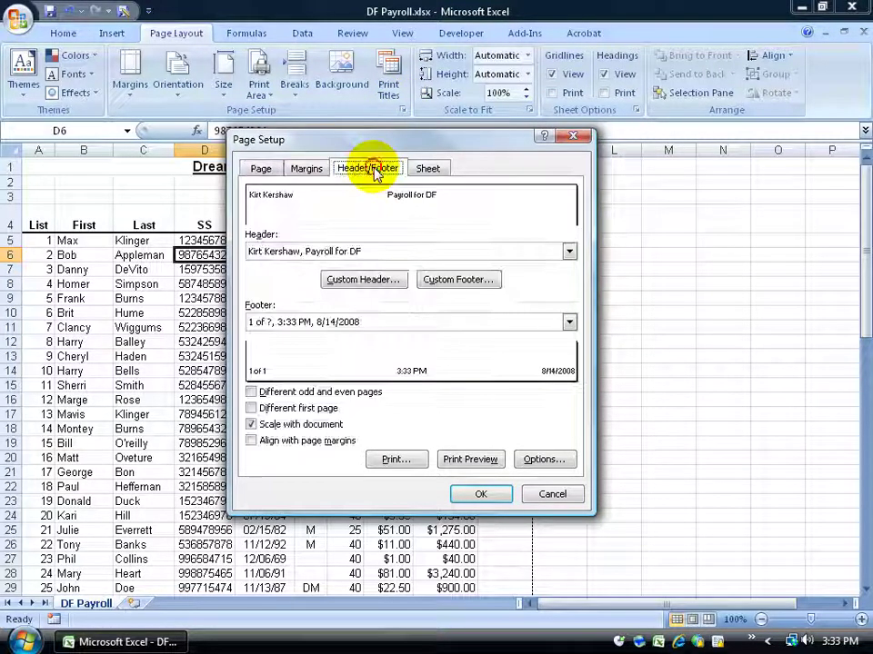
{"action": "left_click", "coordinate": [364, 280]}
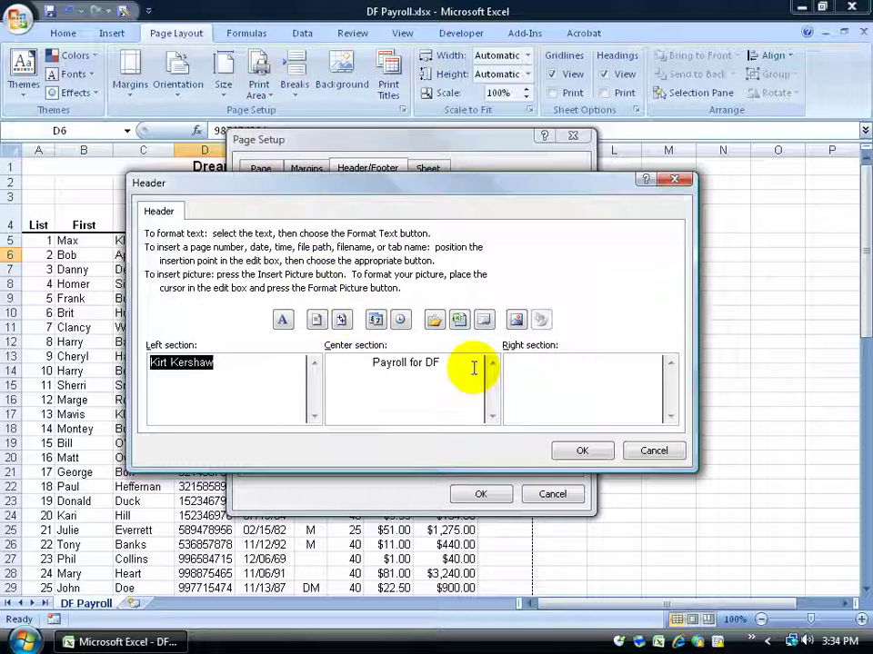
{"action": "left_click", "coordinate": [642, 452]}
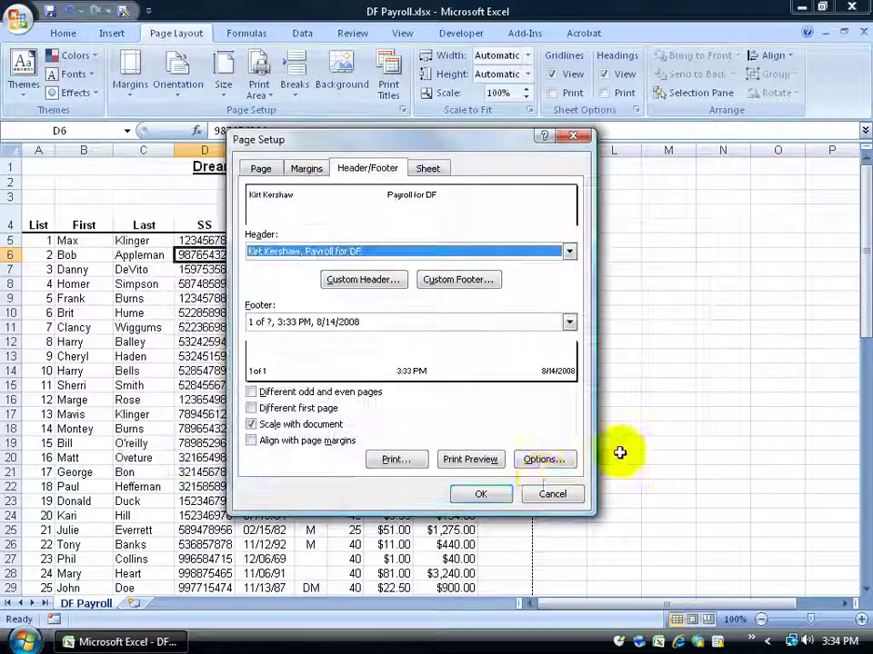
{"action": "left_click", "coordinate": [549, 494]}
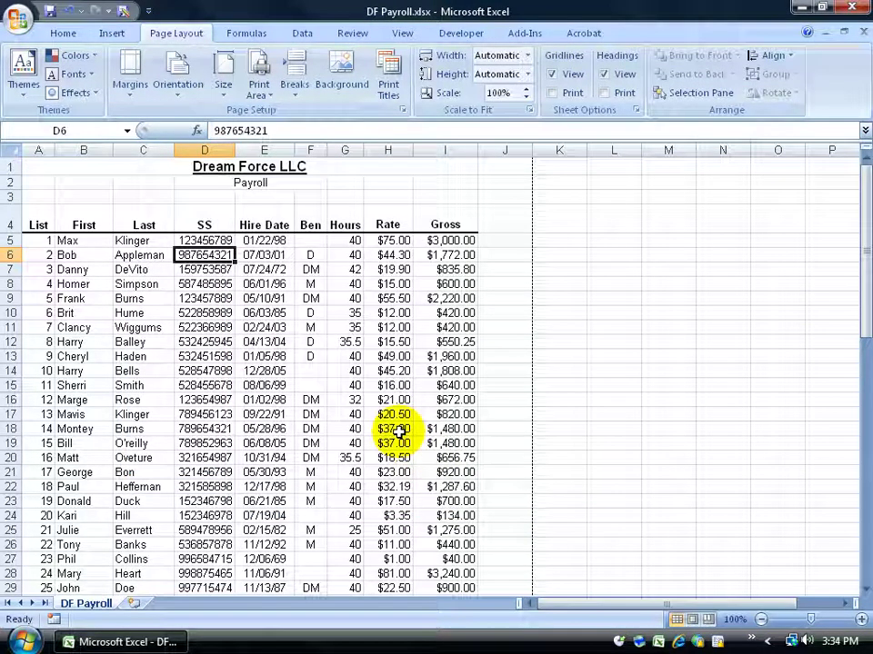